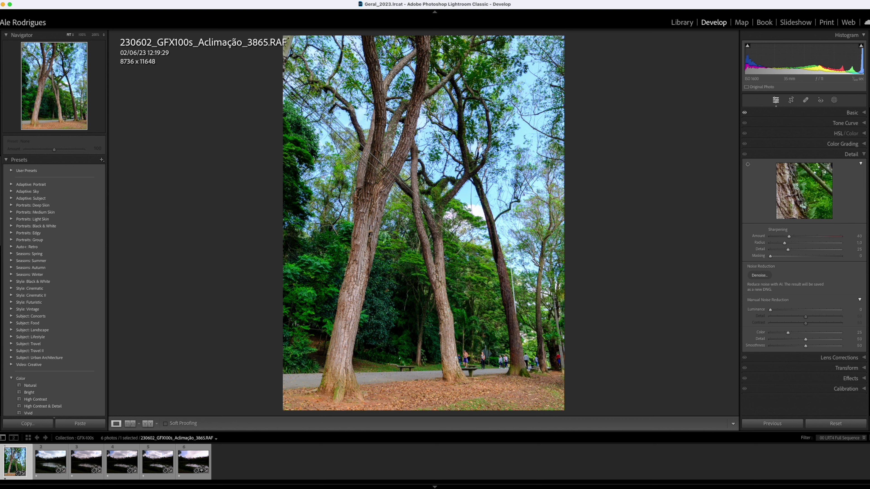
Step: Show the tree photo's Basic panel, check the Profile list and Lens Corrections, then reopen Basic
left_click(853, 114)
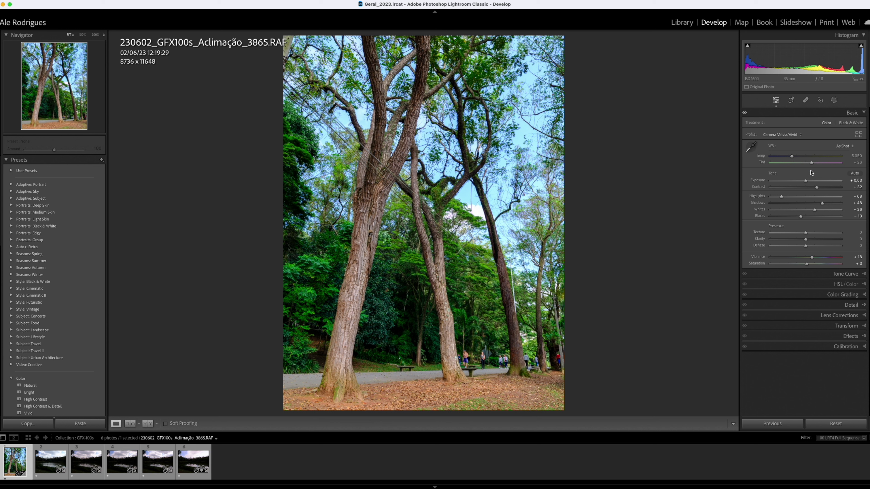
left_click(786, 135)
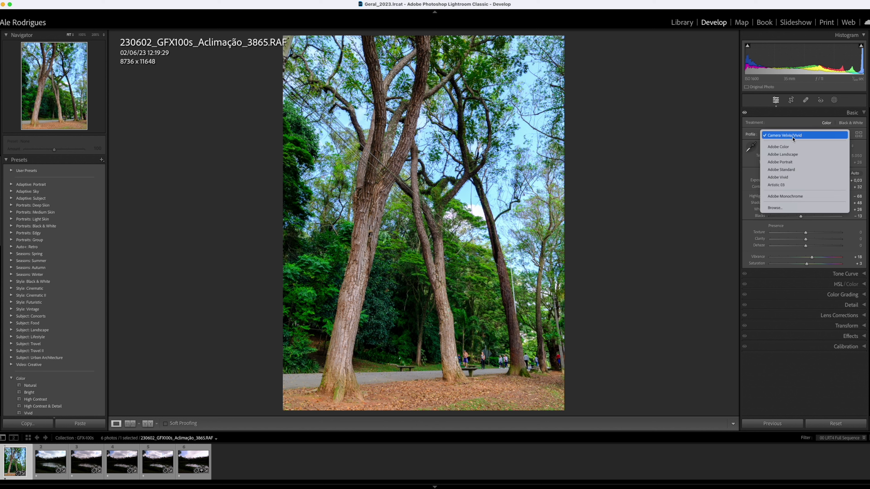
left_click(733, 135)
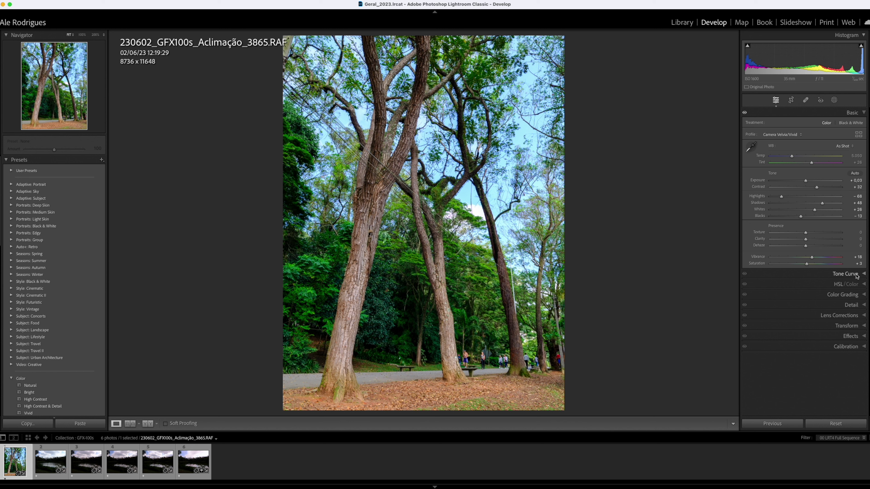
left_click(838, 316)
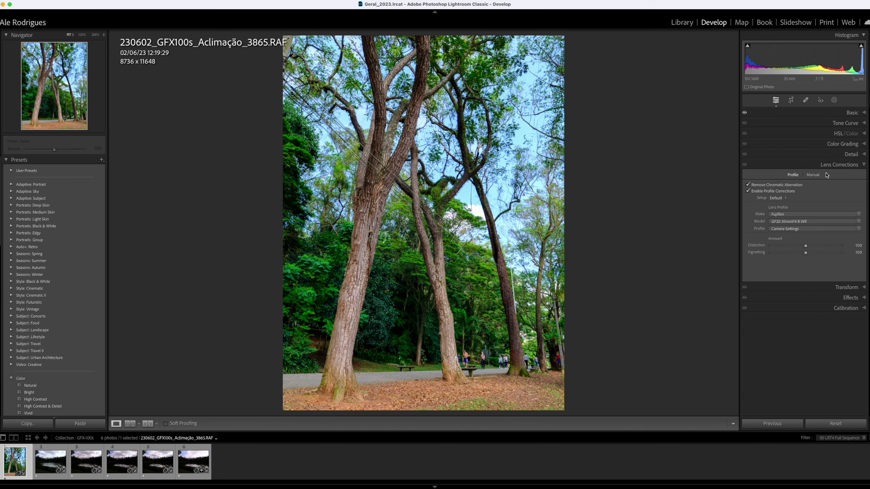
left_click(840, 164)
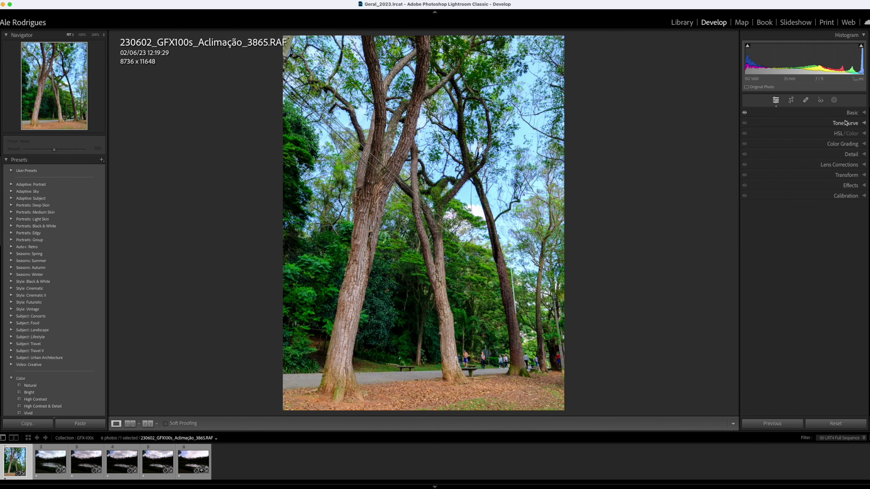
left_click(842, 113)
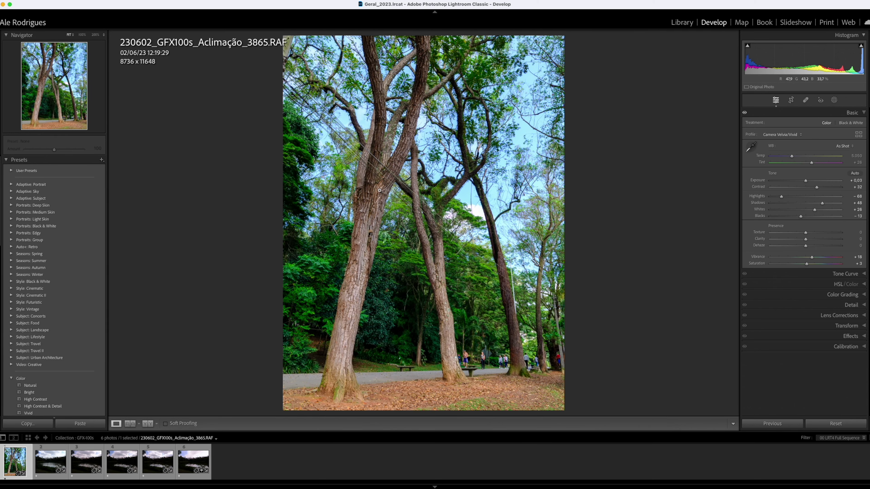
left_click(366, 205)
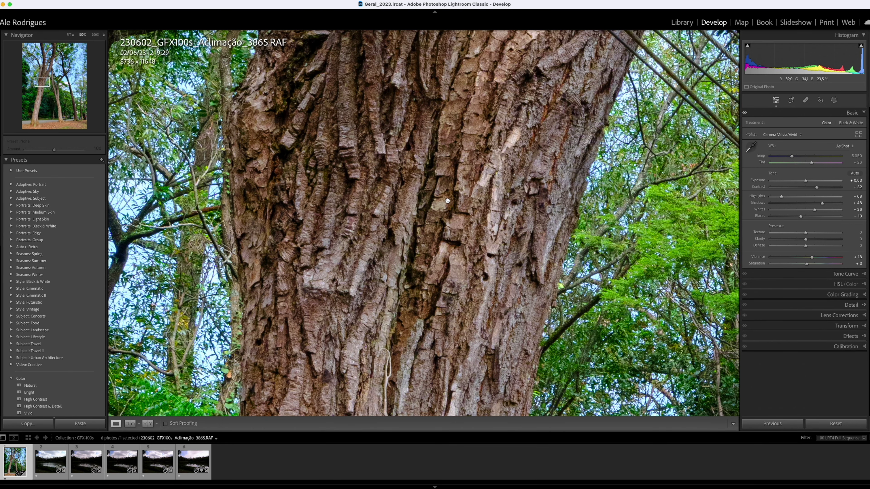
left_click_drag(363, 179, 409, 178)
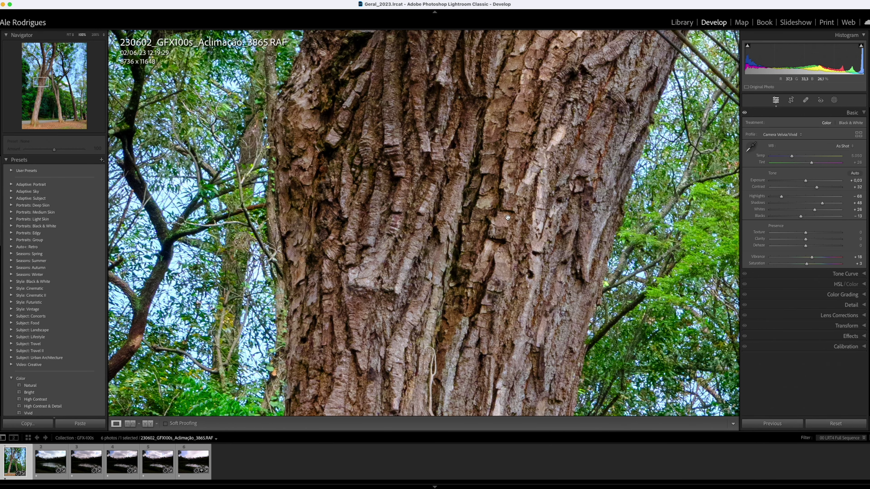
left_click_drag(548, 232, 491, 219)
scroll(491, 218, "down", 10)
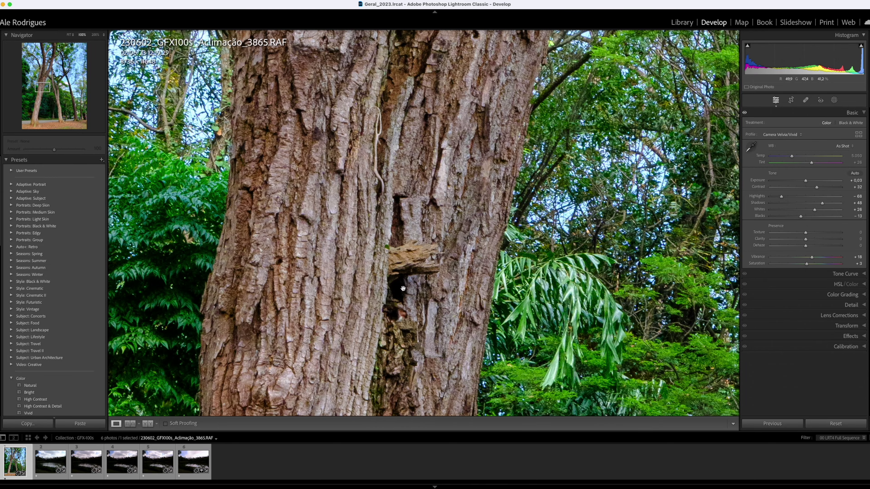
scroll(394, 290, "up", 15)
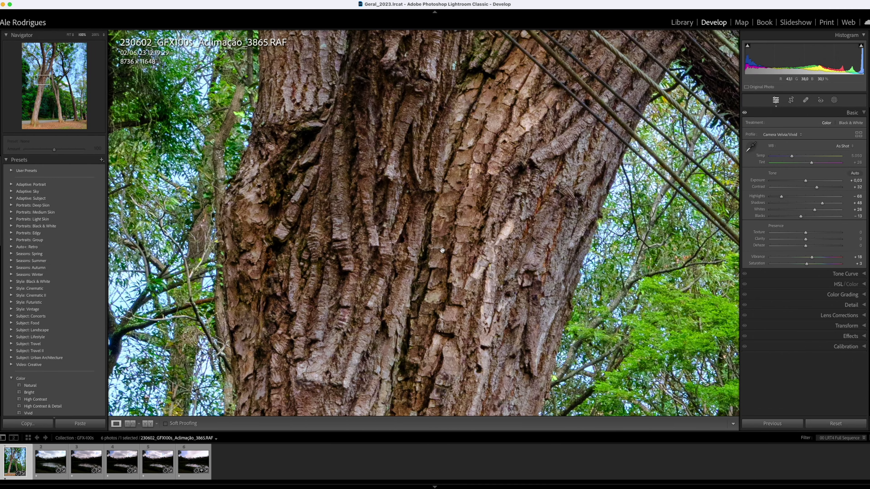
scroll(506, 242, "up", 10)
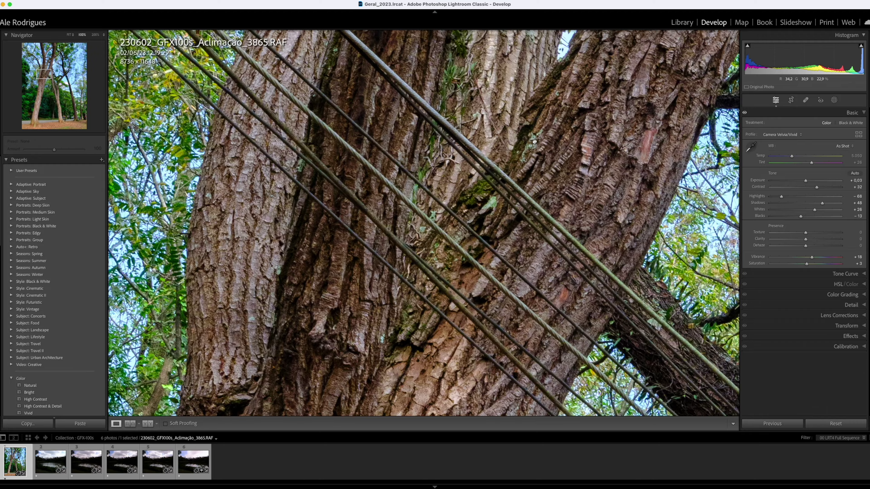
scroll(506, 243, "up", 10)
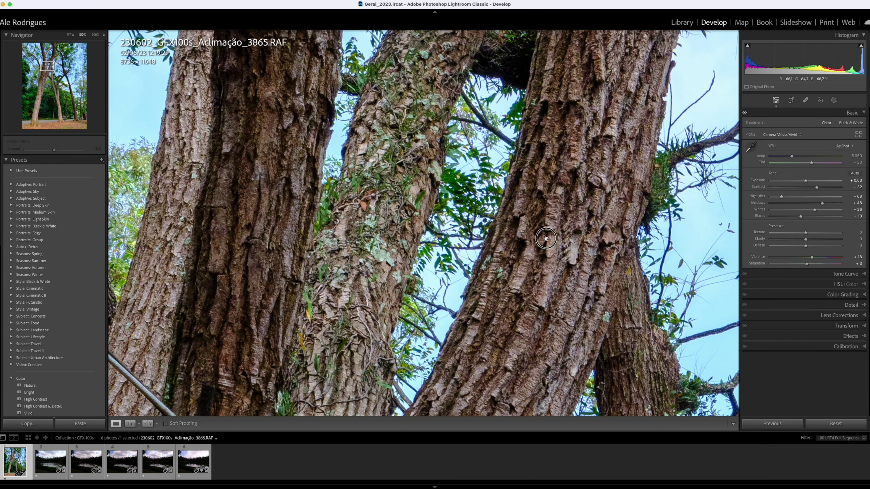
scroll(546, 233, "left", 5)
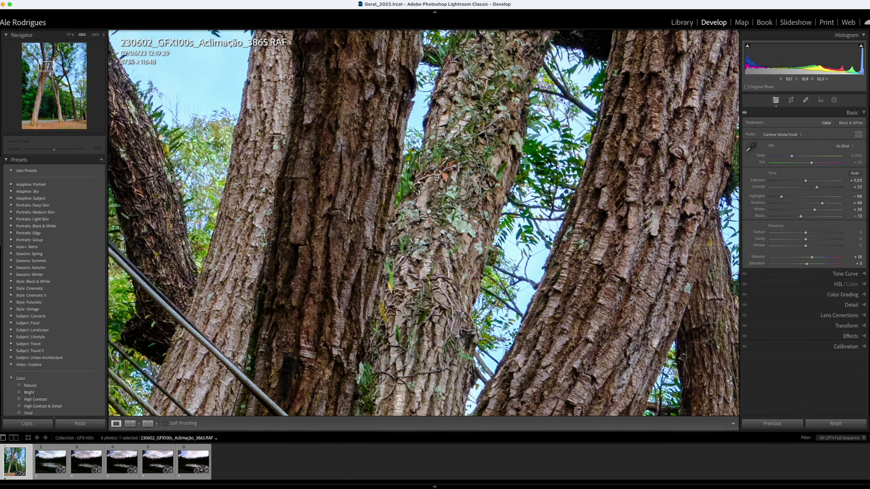
left_click(459, 204)
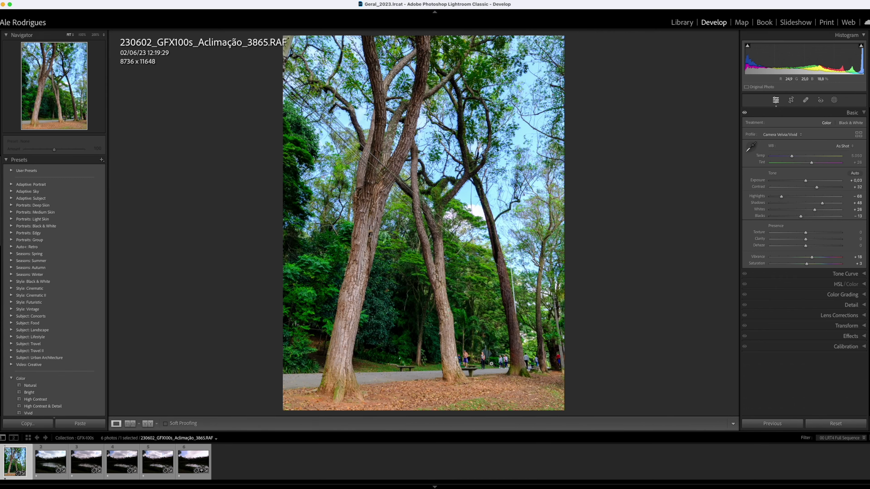
left_click(504, 364)
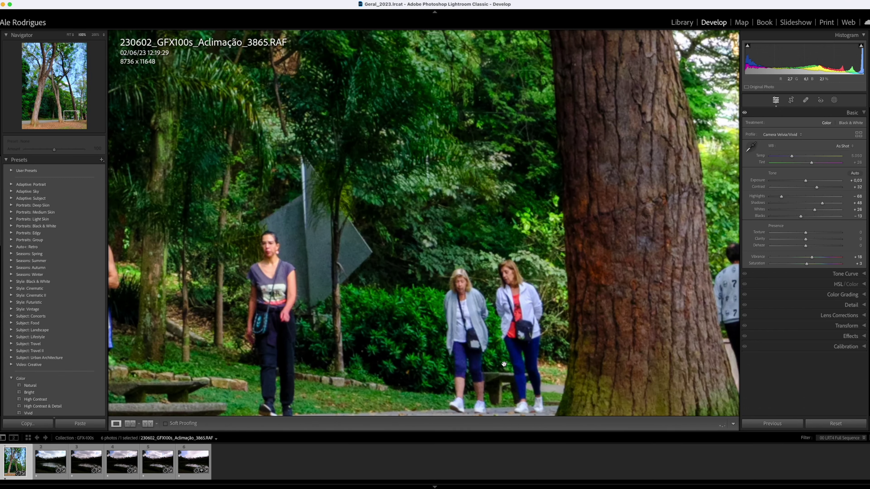
left_click_drag(525, 370, 585, 292)
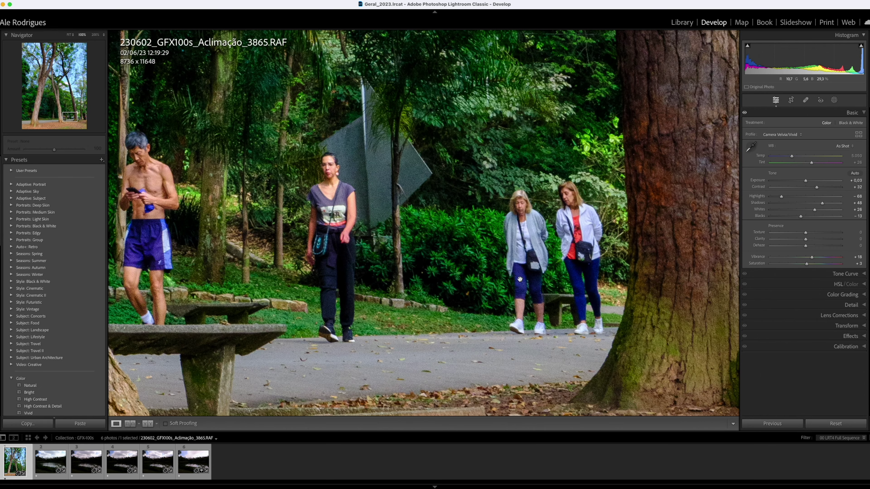
left_click_drag(422, 268, 199, 253)
left_click_drag(617, 280, 456, 218)
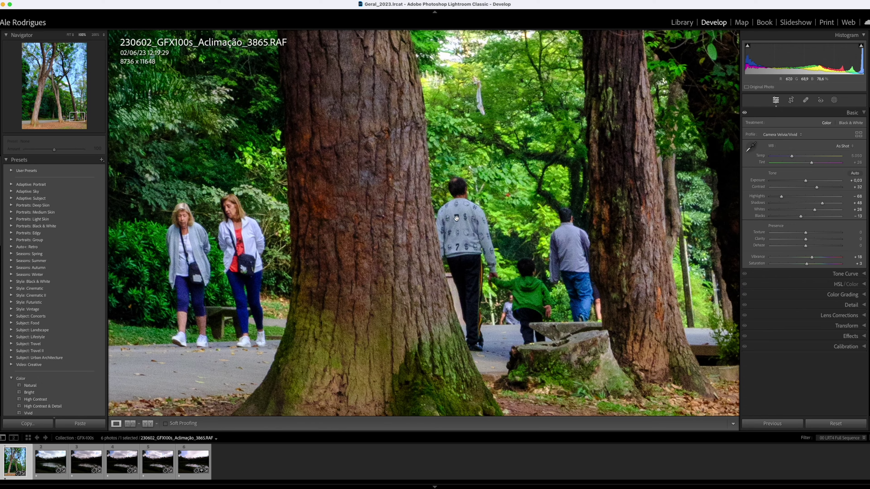
left_click_drag(493, 269, 427, 250)
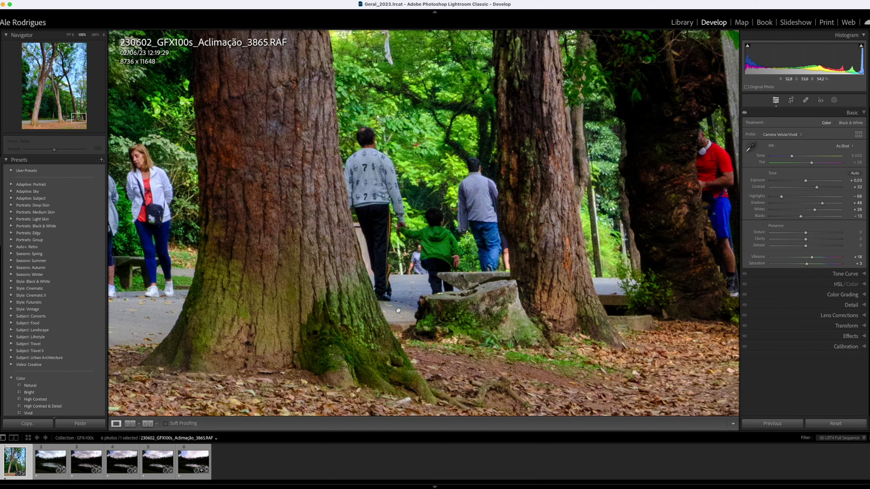
left_click_drag(600, 246, 480, 284)
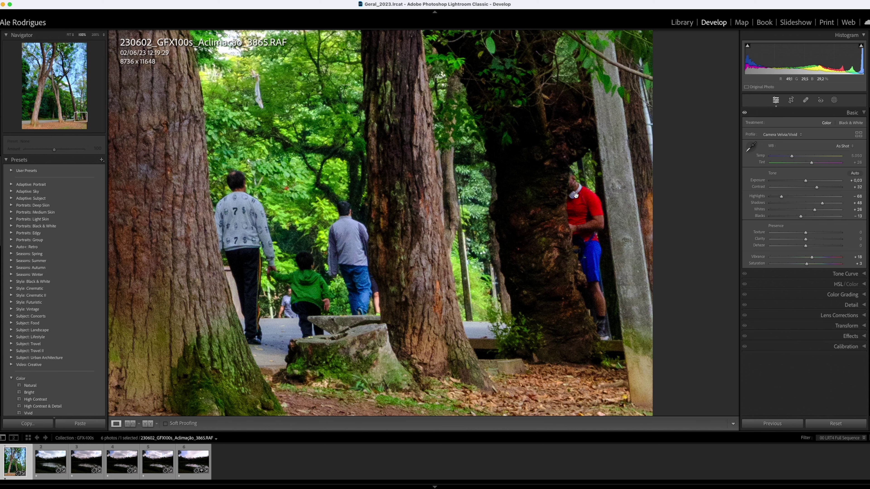
left_click_drag(565, 200, 629, 247)
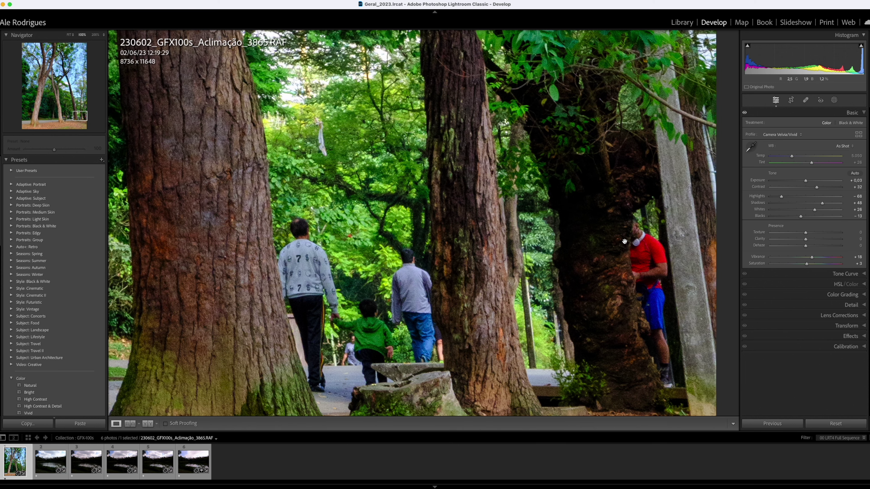
left_click(624, 242)
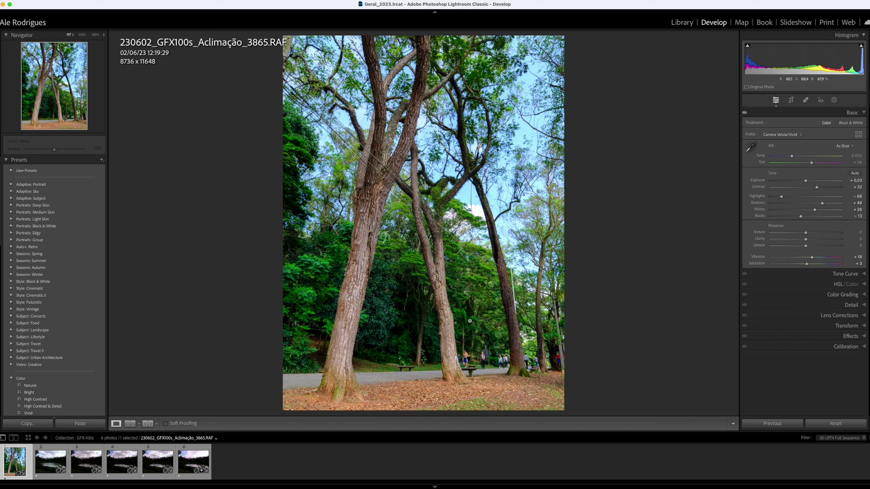
Step: Select lake photo 3876 in the filmstrip
key("Right")
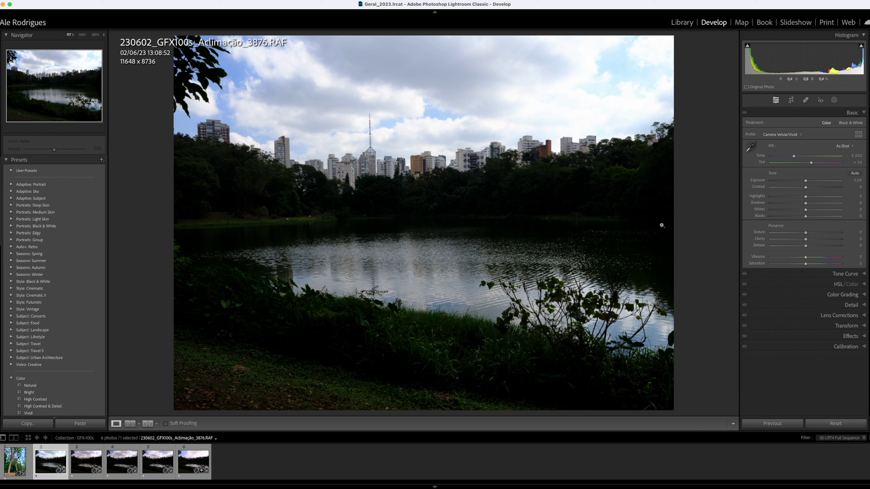
key("Right")
key("Right")
key("Right")
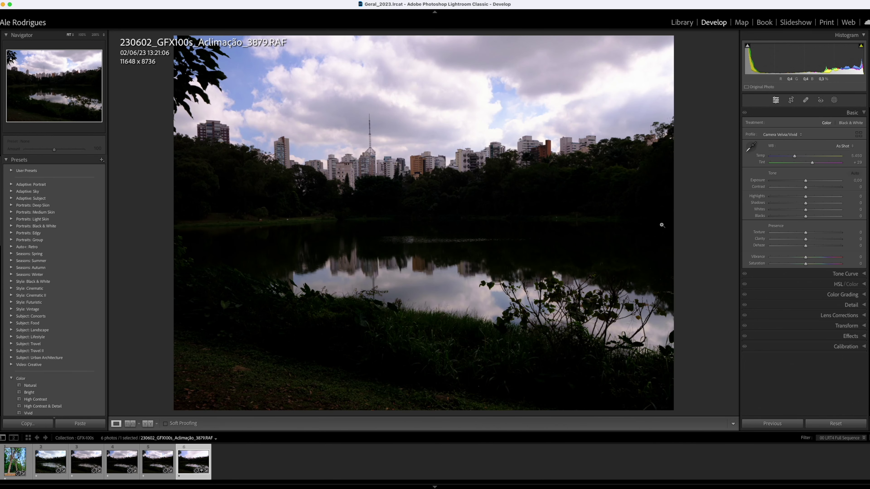
key("Left")
key("Left")
key("Left")
key("Left")
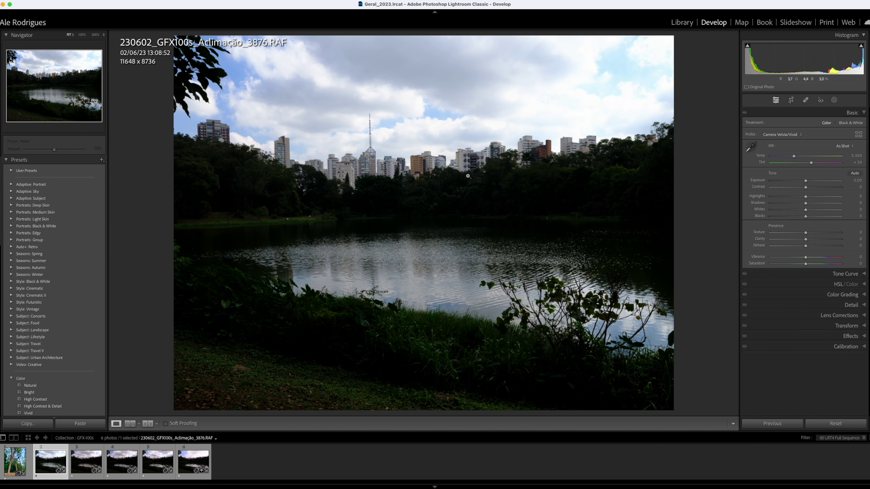
Step: Inspect photo 3876's skyline buildings and dark foreground grass at 100%, returning to Fit
left_click(395, 162)
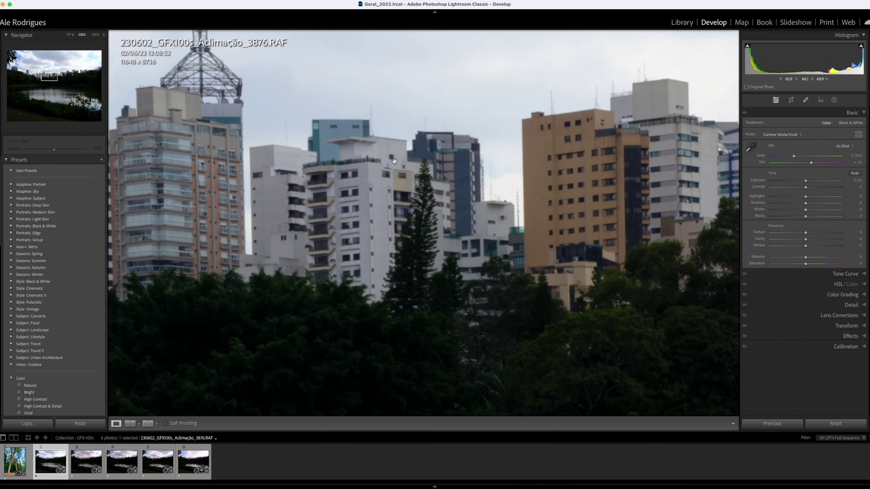
left_click_drag(353, 196, 446, 213)
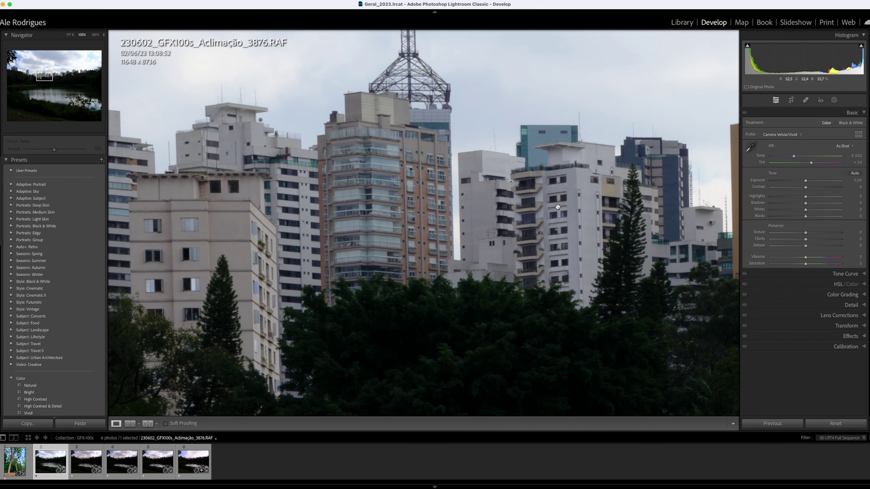
left_click_drag(508, 281, 200, 250)
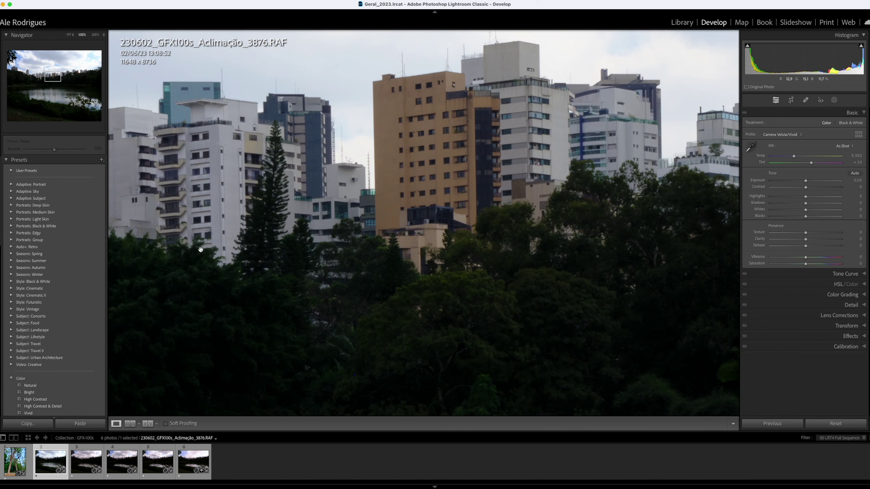
left_click_drag(541, 251, 321, 278)
left_click(320, 278)
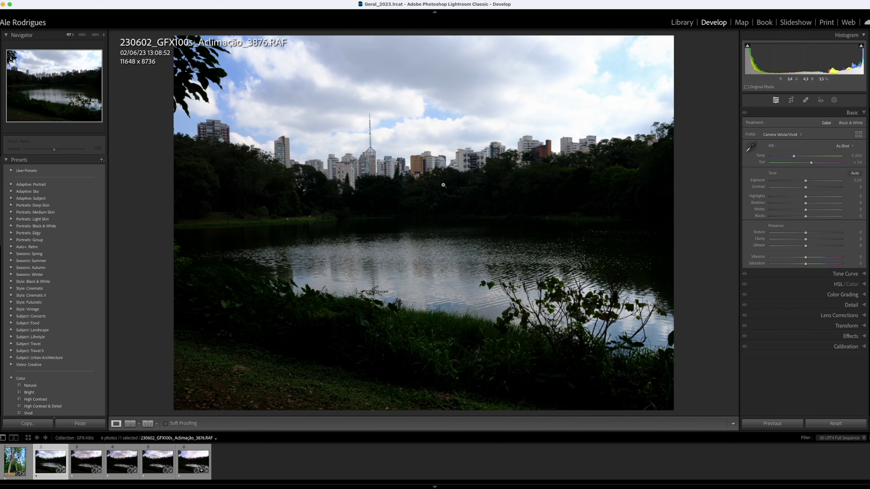
left_click(294, 373)
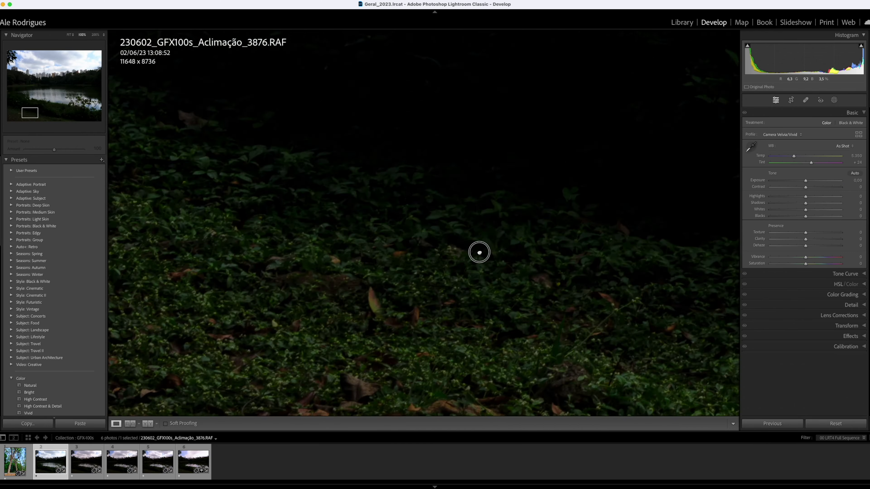
left_click_drag(479, 253, 351, 246)
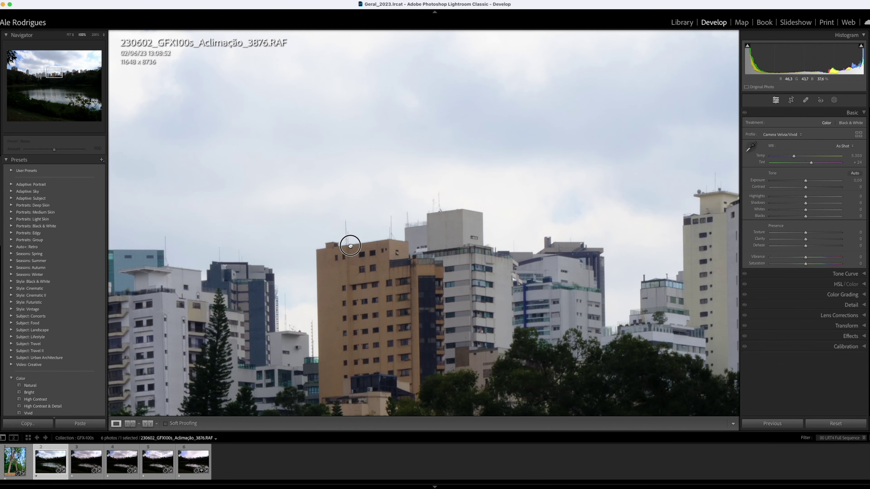
left_click(528, 252)
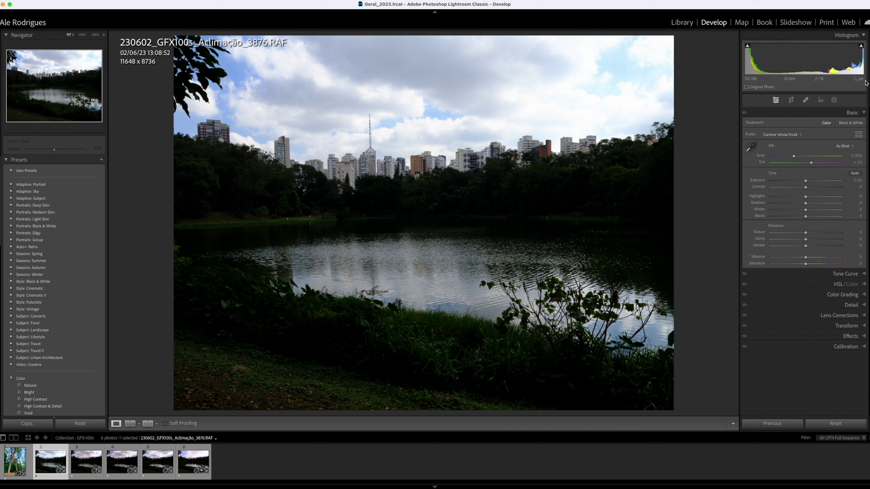
left_click(861, 46)
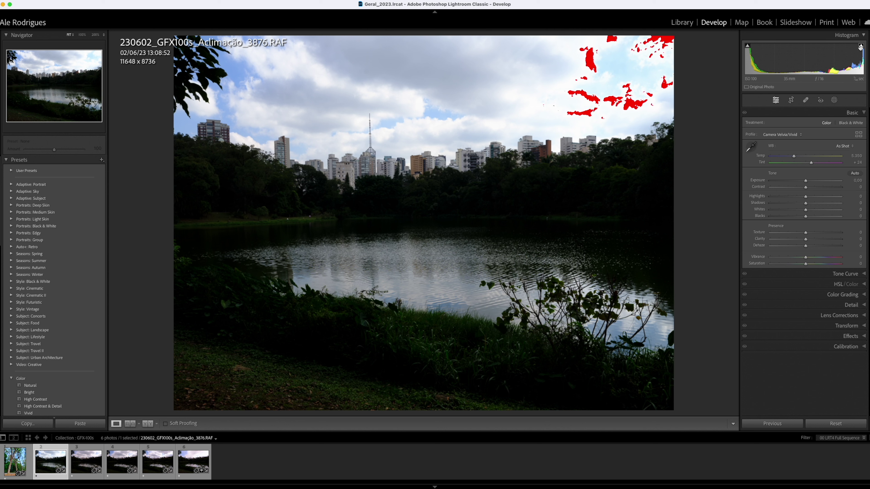
mouse_move(750, 49)
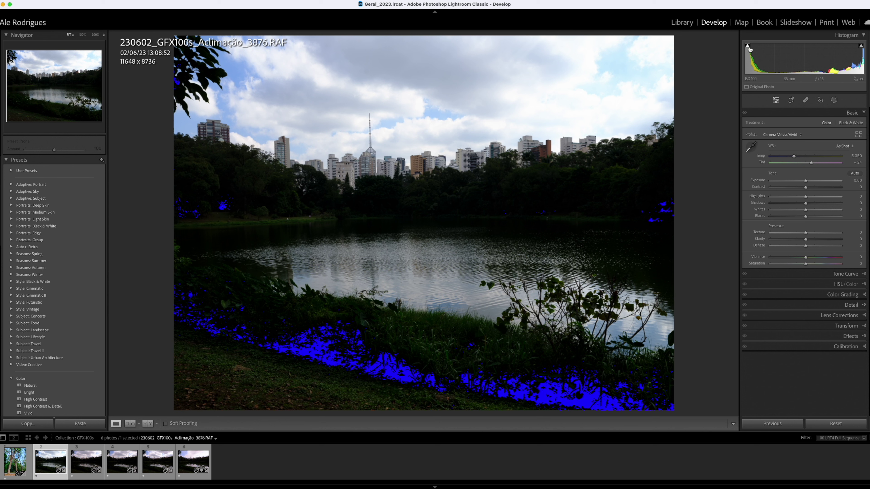
Step: Auto-tone photo 3876 and inspect its lake shore, egret and buildings at 100%
left_click(855, 174)
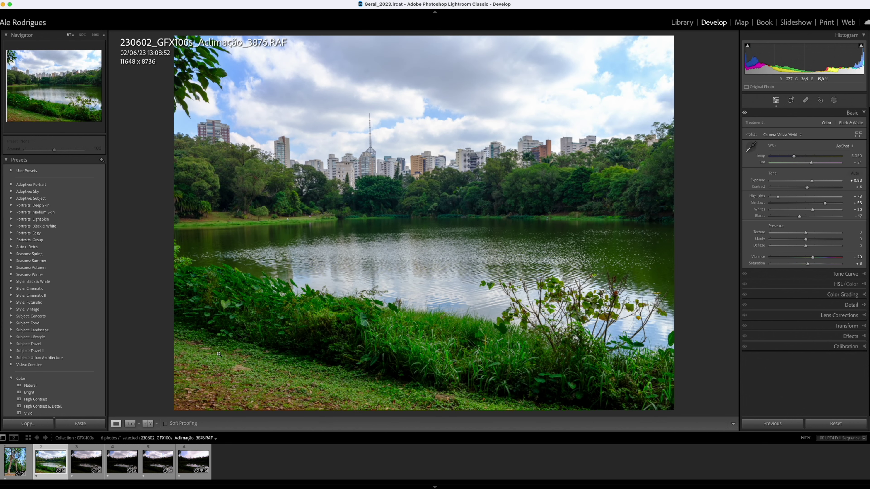
left_click(567, 191)
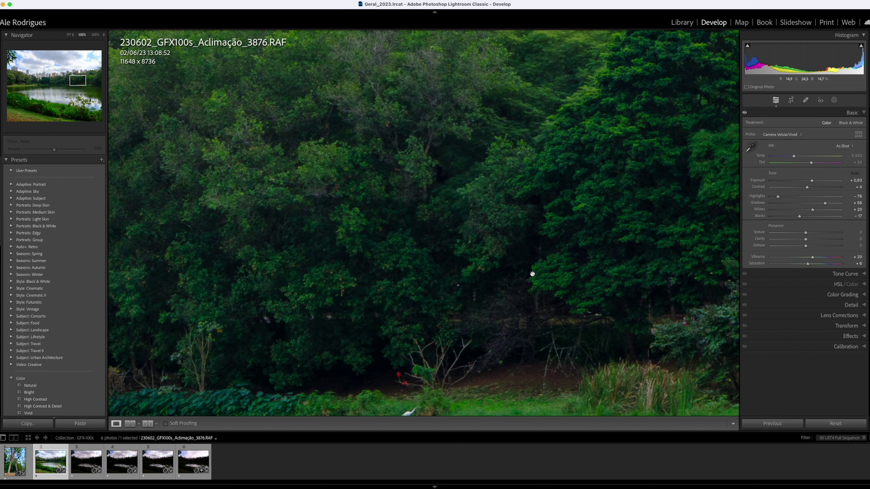
left_click_drag(480, 290, 694, 232)
left_click_drag(382, 208, 558, 257)
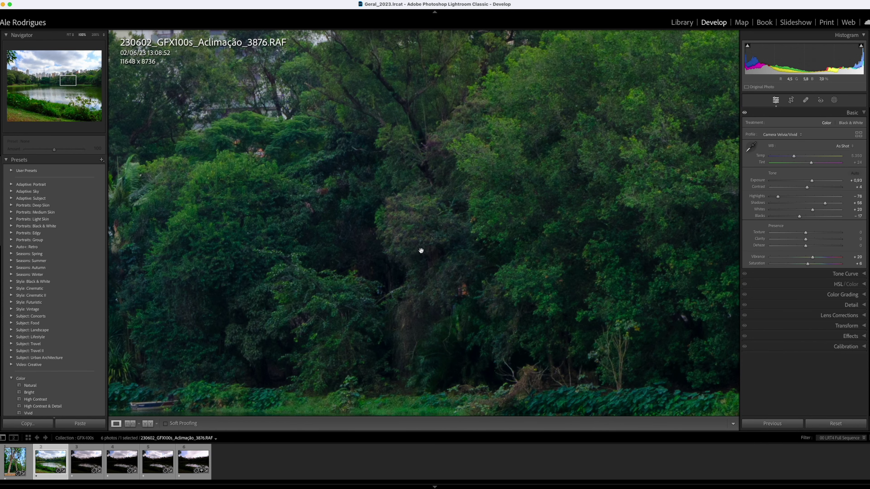
left_click_drag(422, 251, 626, 254)
left_click_drag(362, 201, 462, 319)
Step: Check the brick tower, white buildings and dark lower-left vegetation at 100%
left_click_drag(534, 192, 154, 329)
left_click_drag(391, 268, 326, 277)
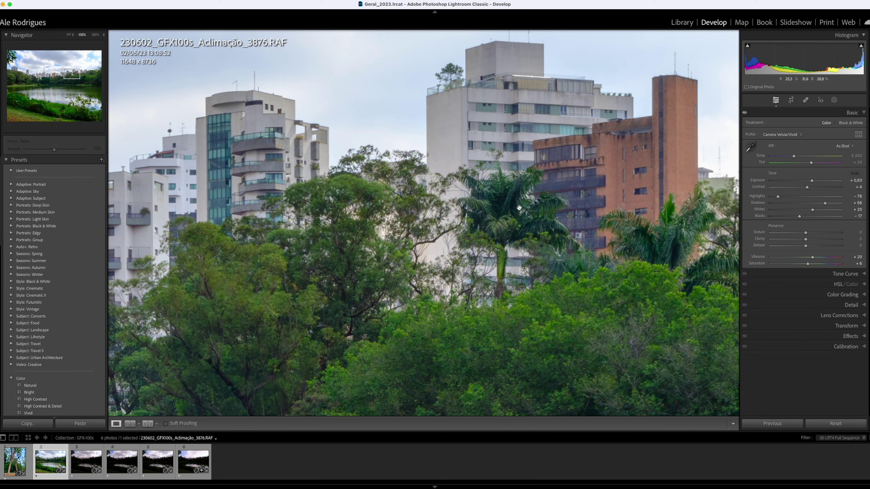
left_click_drag(585, 252, 213, 255)
left_click(562, 232)
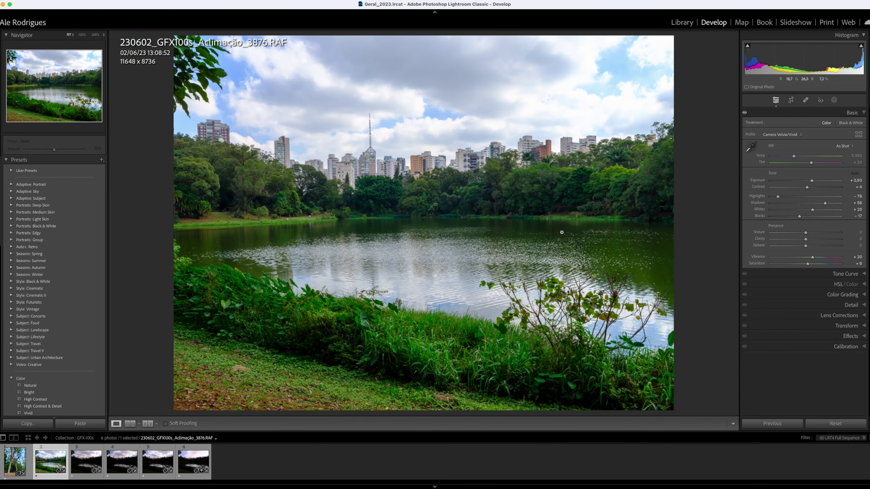
left_click(297, 394)
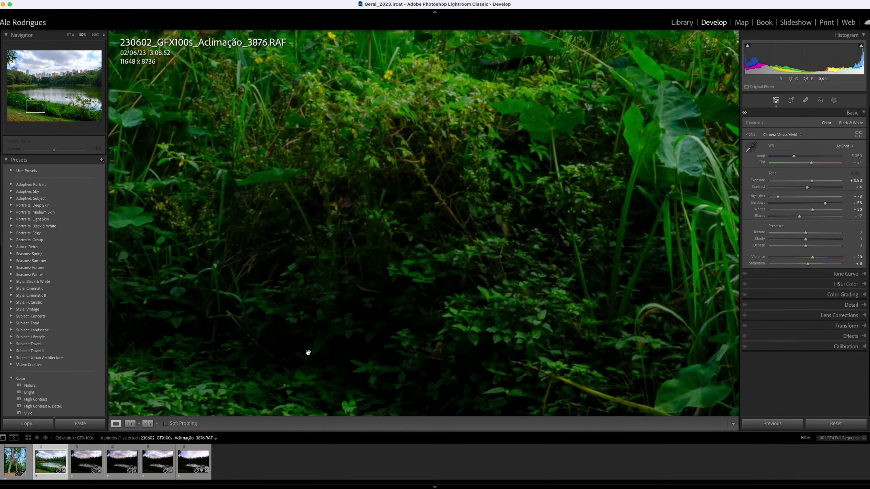
left_click_drag(307, 354, 531, 318)
Step: Undo Auto tone on 3876 and view its dark foreground grass untoned at 100%
key("super+z")
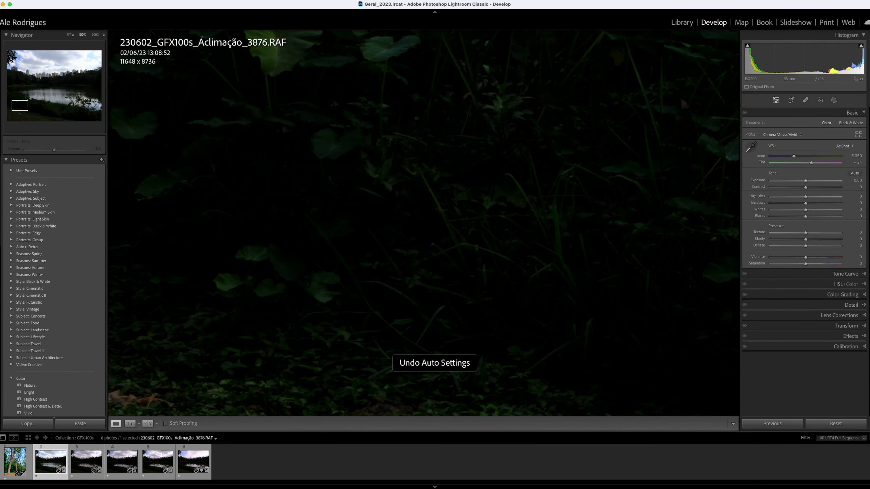
left_click_drag(733, 240, 499, 250)
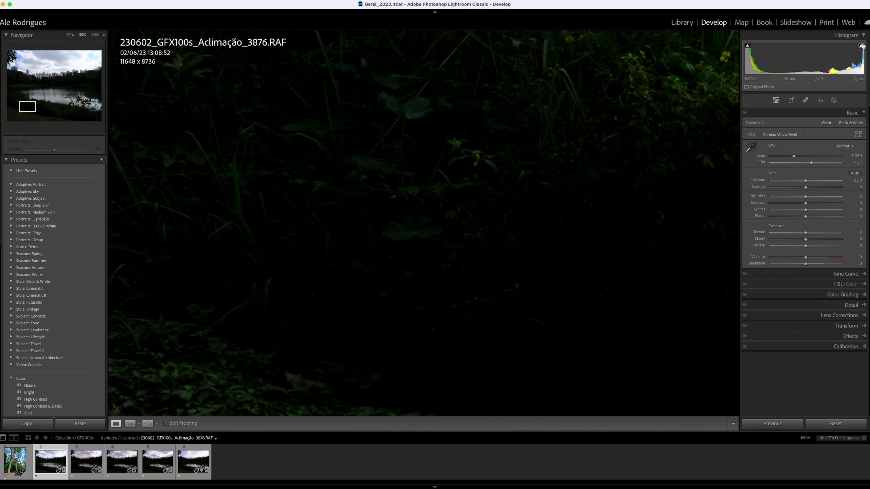
left_click(595, 146)
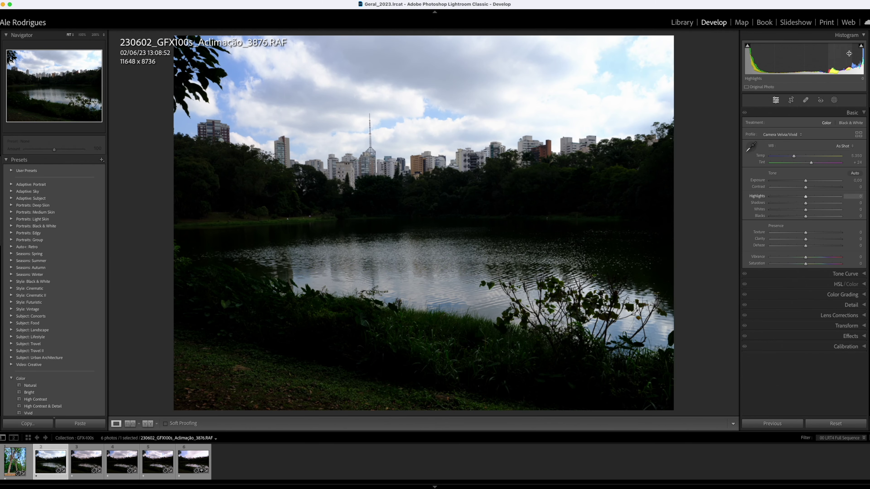
mouse_move(747, 47)
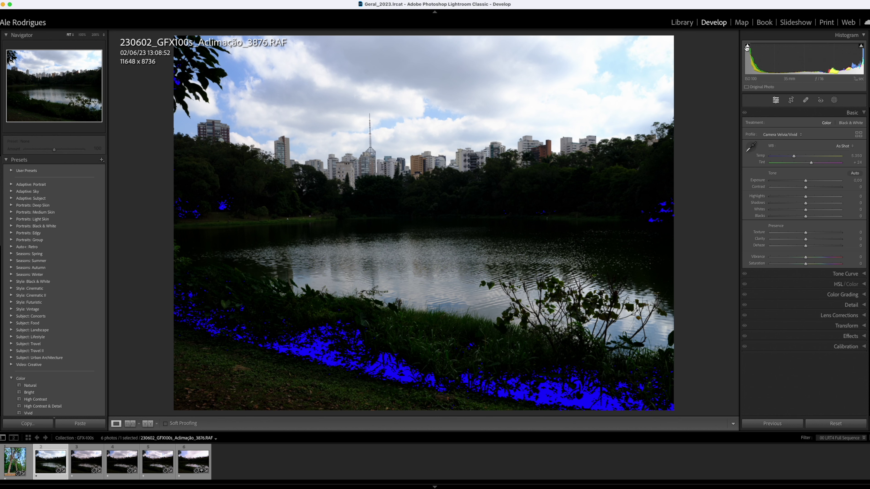
left_click(391, 360)
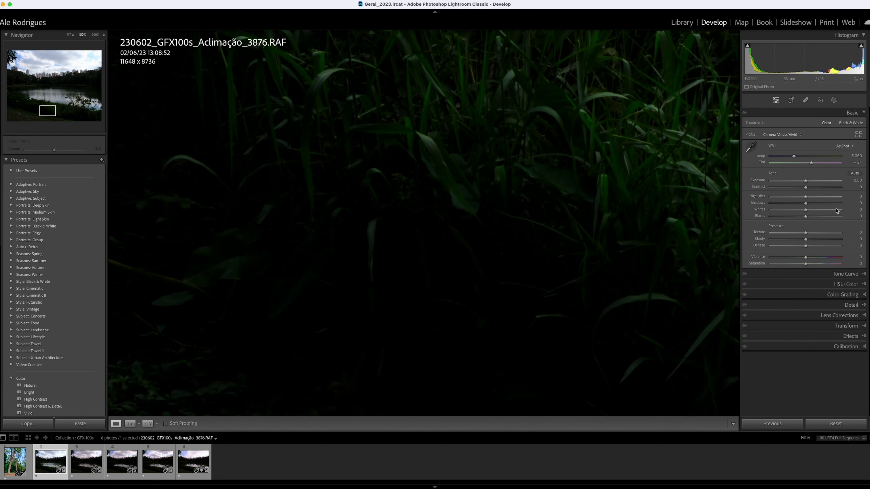
Step: Reapply Auto to 3876, compare its grass and foliage at 100%, then auto-tone photo 3877
left_click(855, 174)
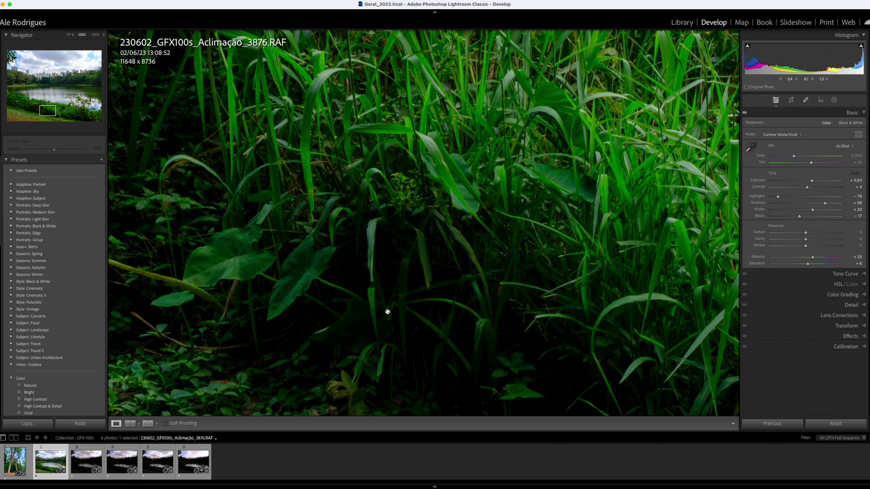
left_click_drag(389, 311, 471, 280)
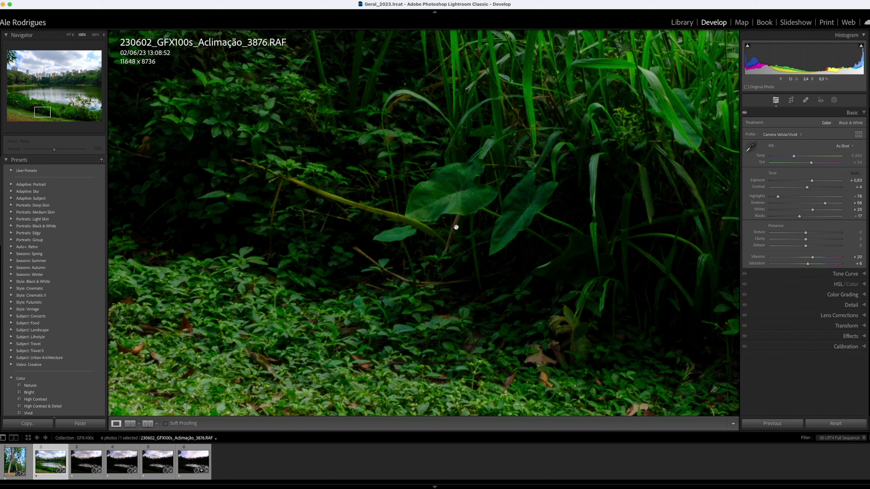
left_click_drag(474, 202, 220, 352)
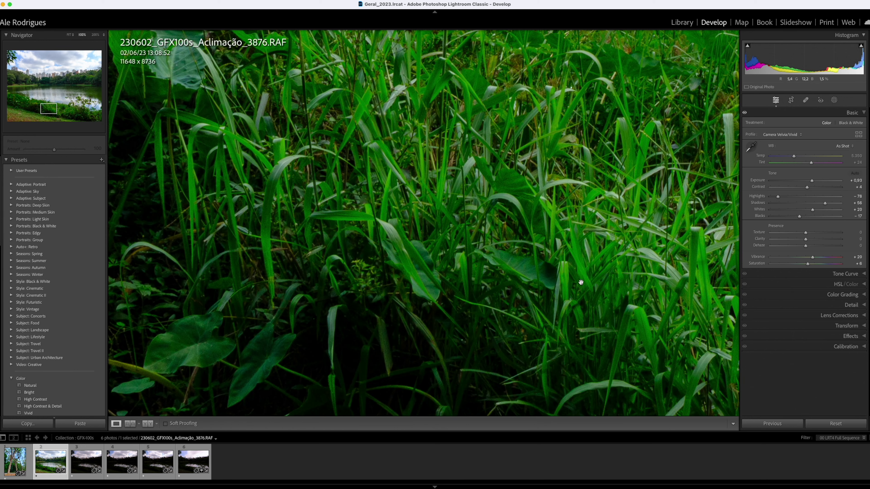
left_click_drag(581, 283, 281, 285)
left_click_drag(661, 294, 470, 267)
left_click(469, 267)
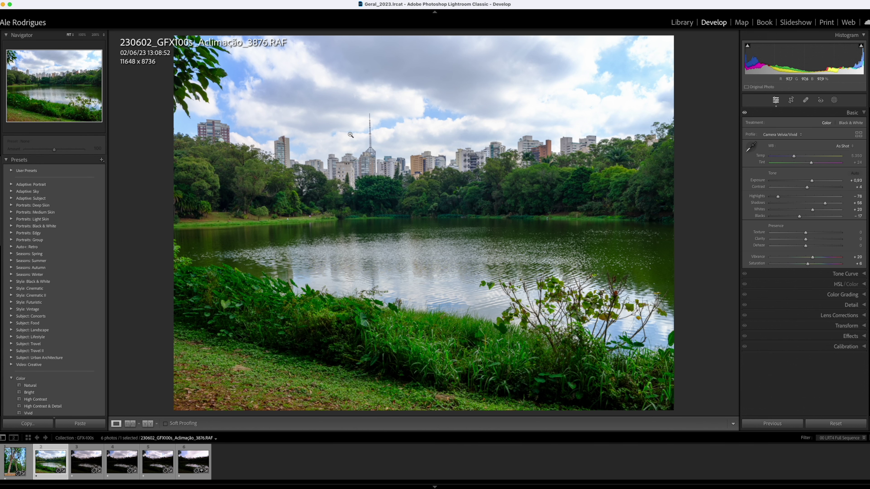
key("Right")
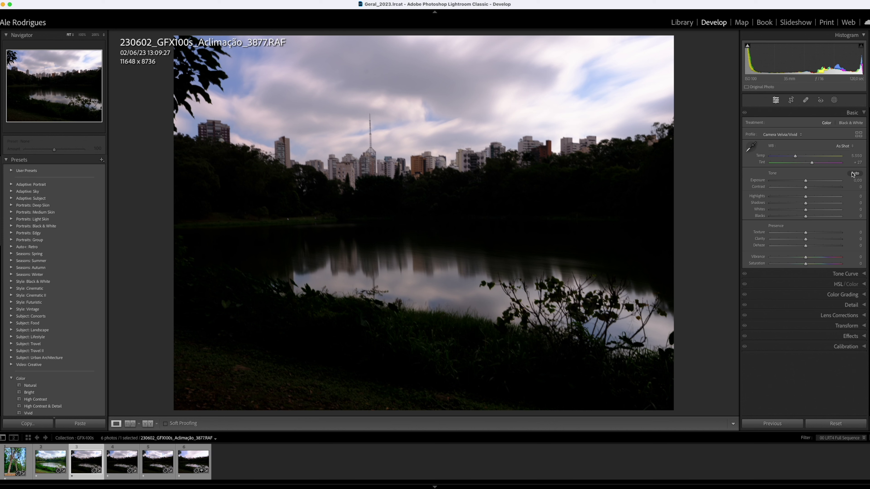
left_click(855, 173)
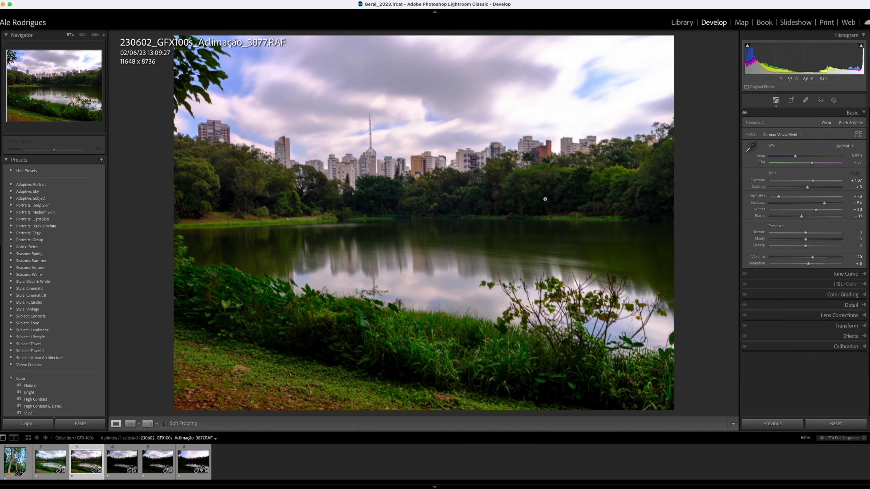
Step: Check photo 3877's skyline buildings at 100% for noise, then advance to photo 3878
left_click(468, 153)
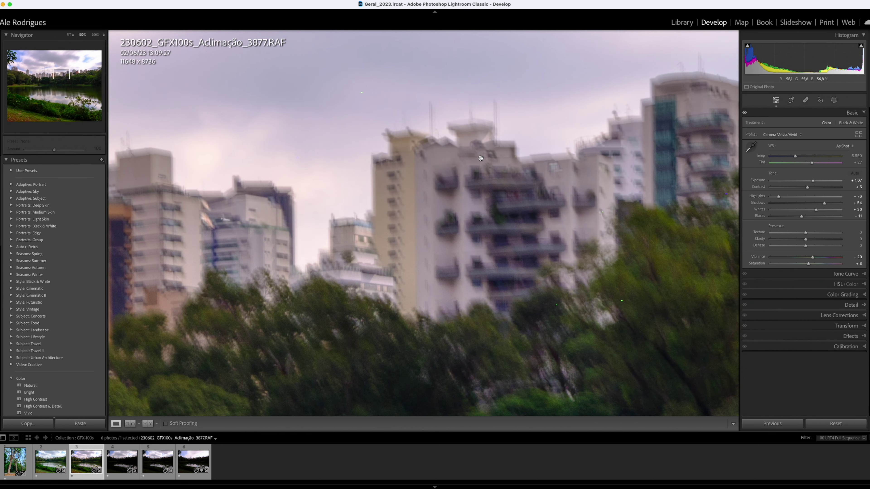
mouse_move(481, 158)
left_mouse_down()
mouse_move(651, 247)
mouse_move(476, 273)
mouse_move(593, 243)
mouse_move(393, 261)
mouse_move(539, 282)
left_mouse_up()
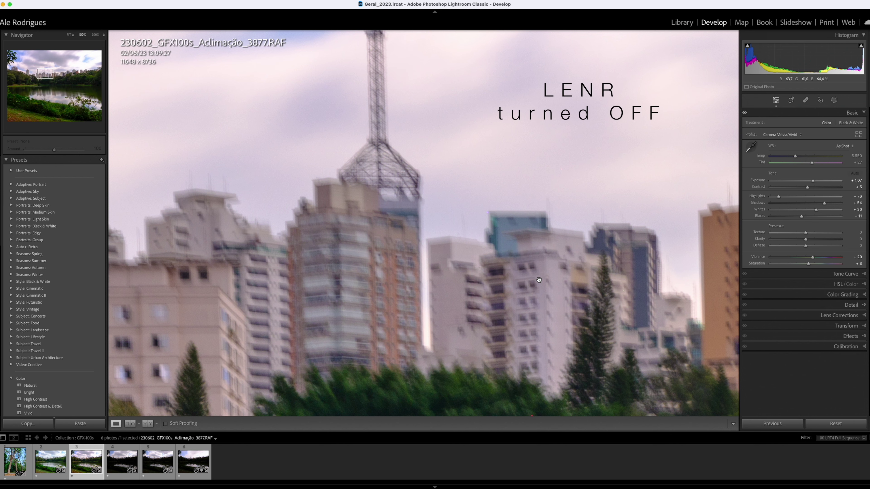
left_click(539, 280)
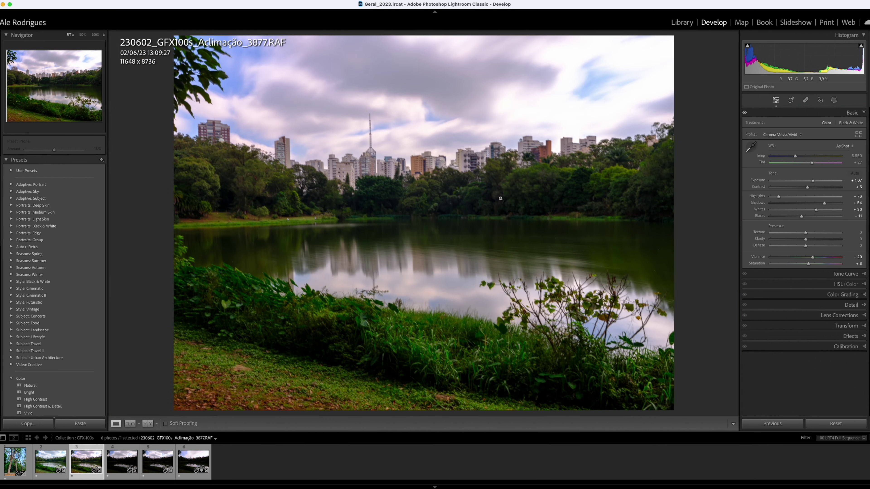
key("Right")
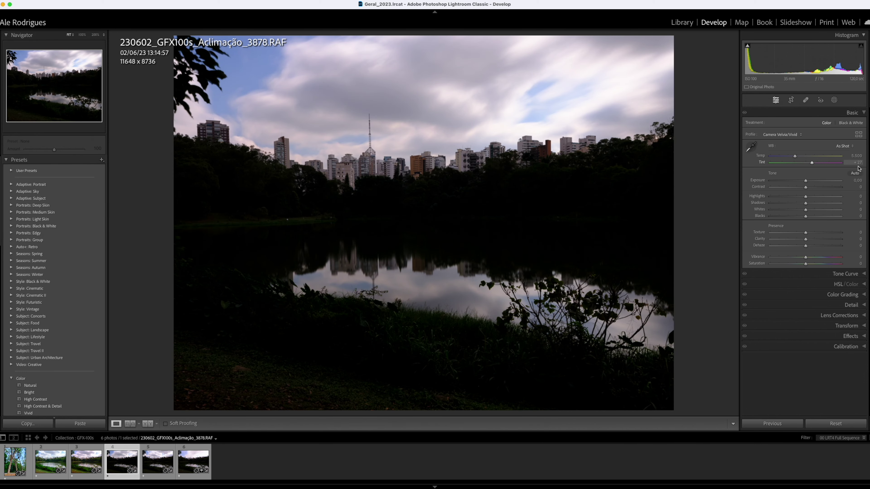
left_click(856, 174)
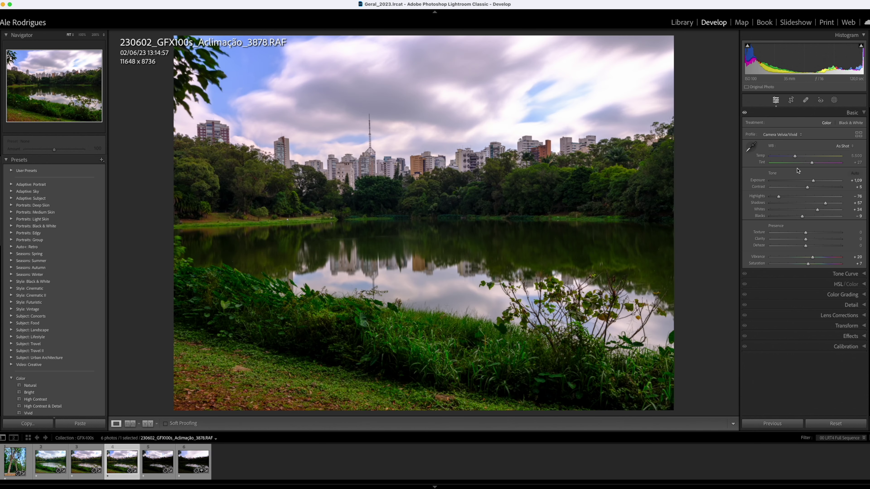
left_click(559, 181)
left_click_drag(595, 243, 227, 120)
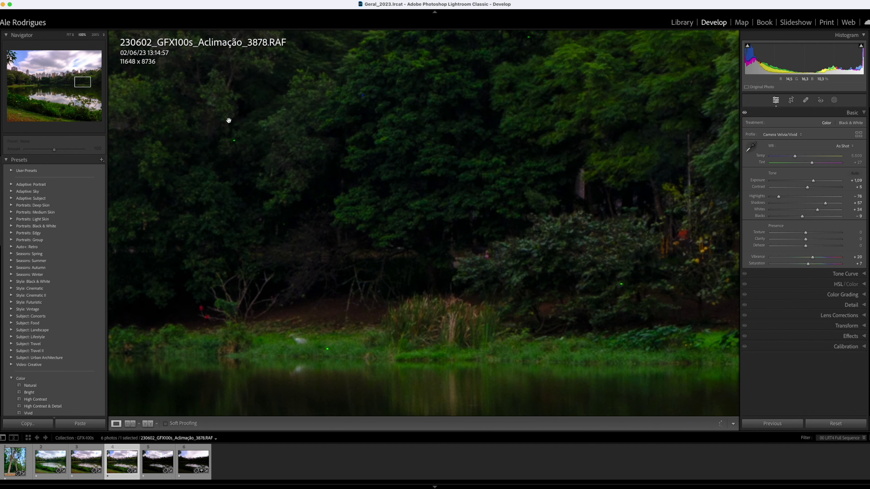
left_click_drag(627, 202, 371, 134)
left_click_drag(583, 192, 301, 132)
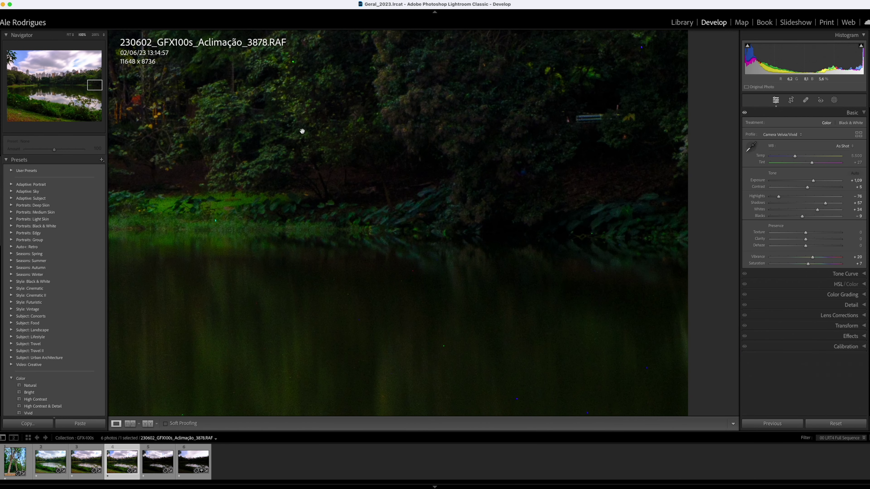
left_click_drag(529, 377, 495, 282)
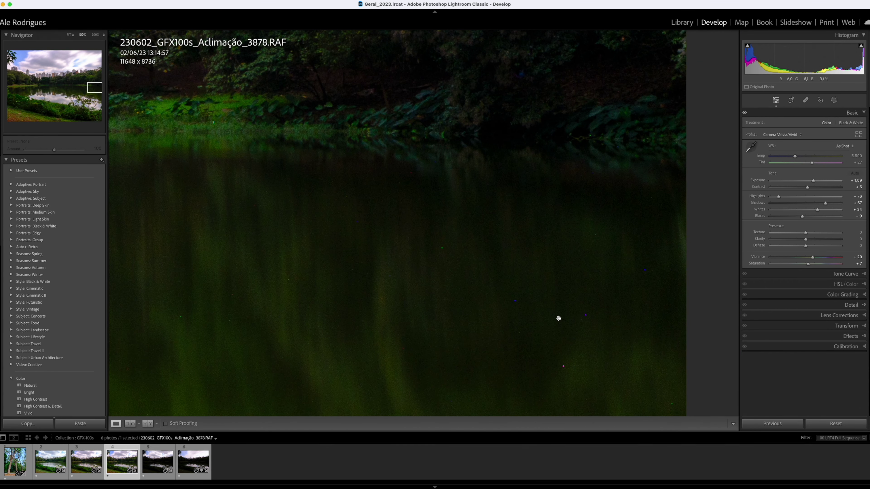
left_click_drag(594, 325, 591, 157)
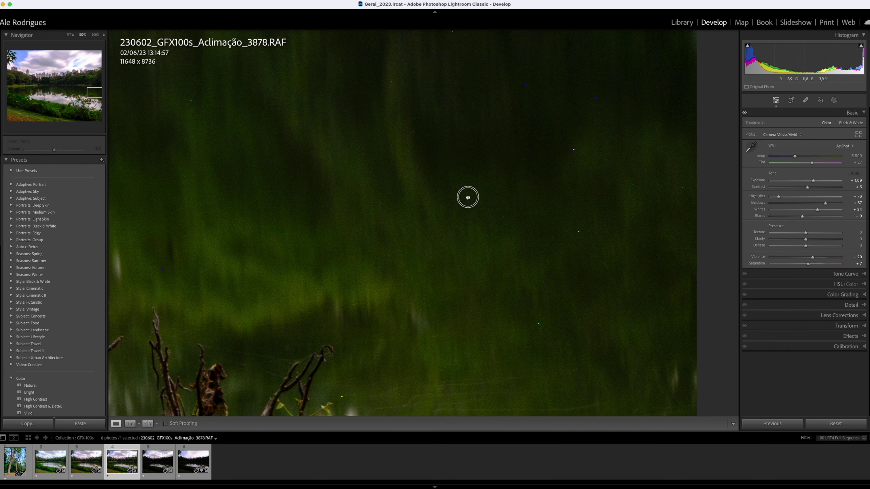
left_click_drag(466, 197, 414, 293)
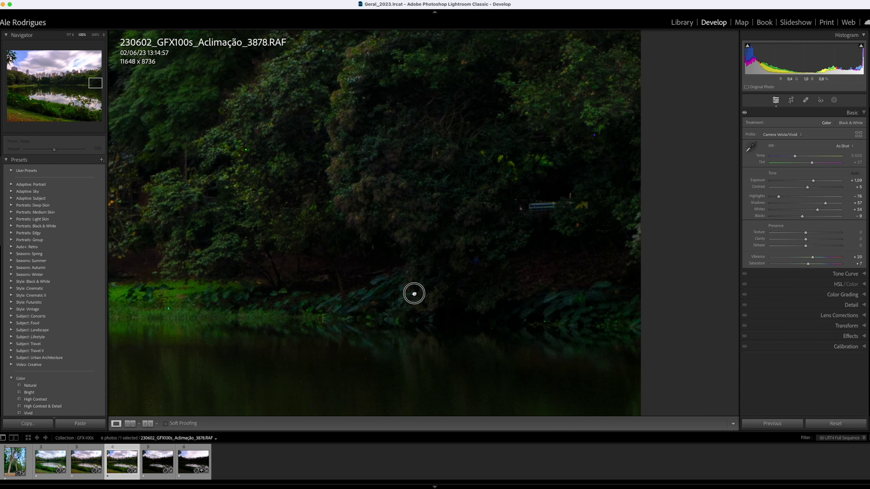
left_click_drag(383, 131, 404, 200)
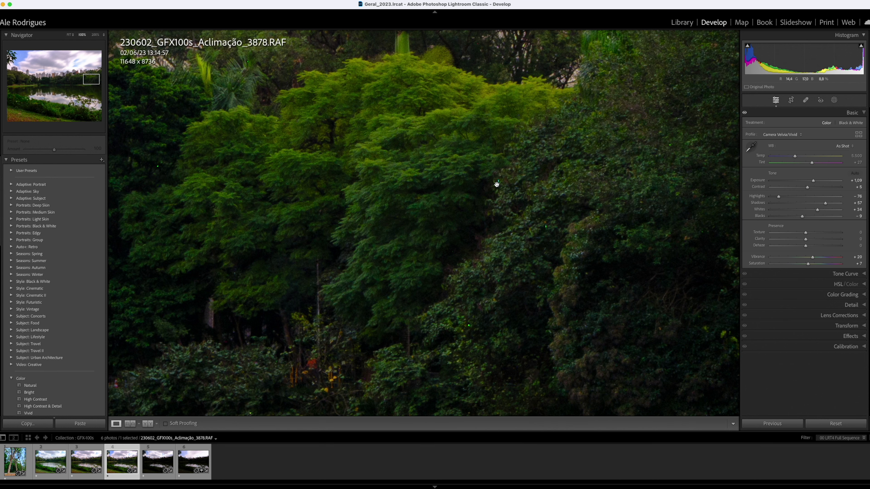
left_click_drag(358, 162, 586, 208)
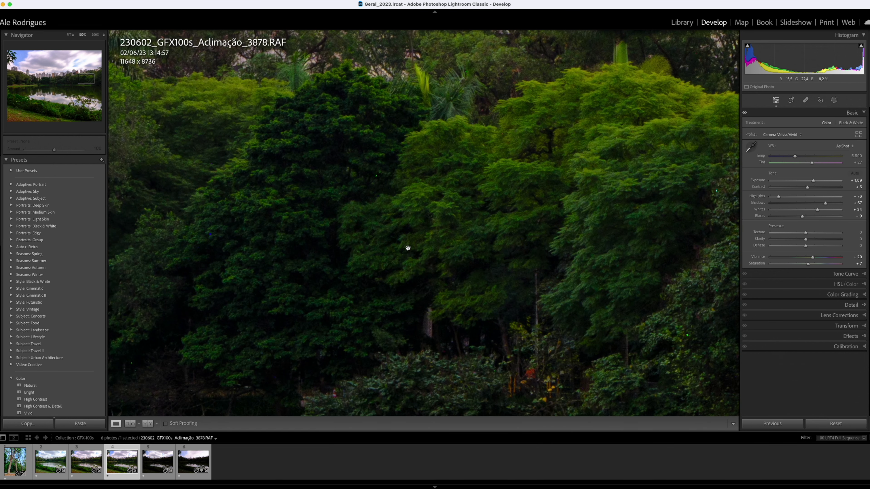
left_click_drag(409, 249, 570, 239)
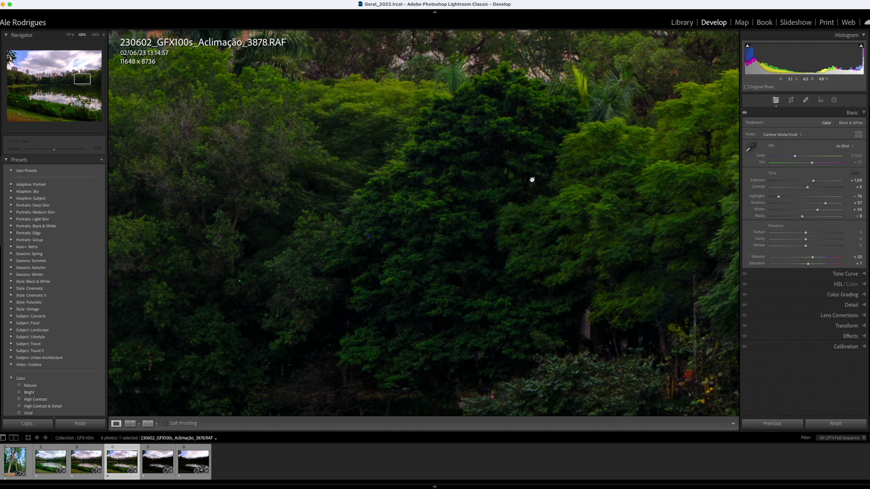
left_click_drag(370, 252, 486, 230)
left_click_drag(497, 313, 610, 267)
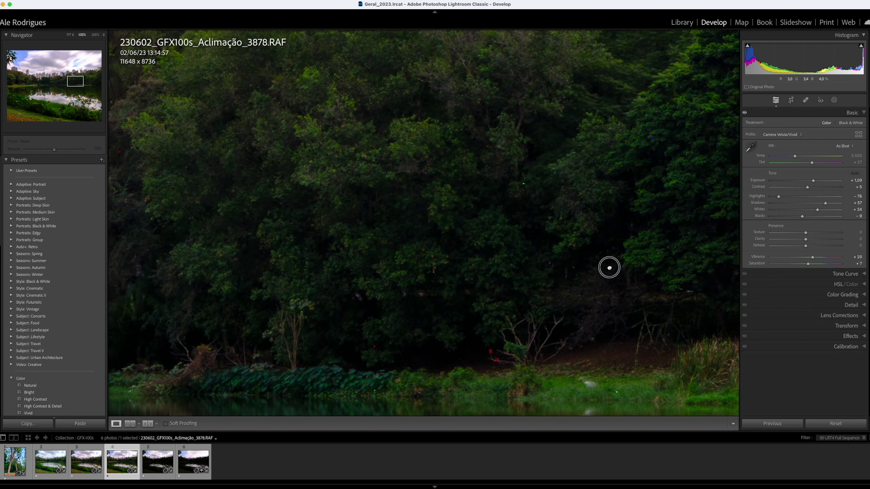
left_click_drag(435, 169, 408, 229)
left_click_drag(579, 223, 643, 248)
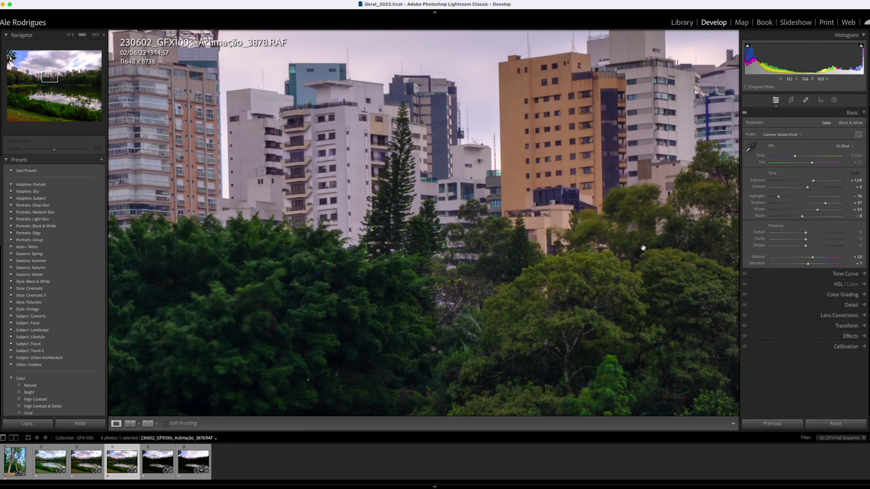
left_click_drag(385, 242, 649, 262)
left_click(513, 241)
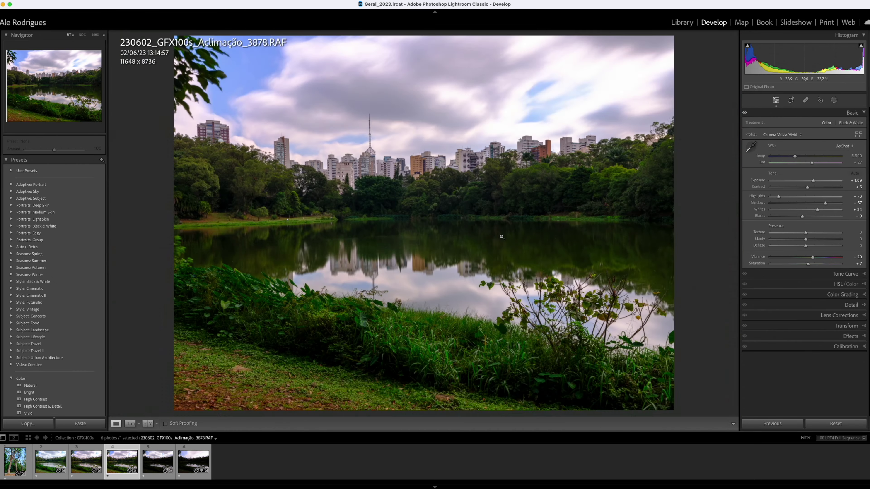
left_click(362, 316)
left_click_drag(273, 331, 253, 276)
mouse_move(575, 198)
left_mouse_down()
mouse_move(486, 269)
mouse_move(437, 364)
left_mouse_up()
left_click_drag(466, 227, 416, 258)
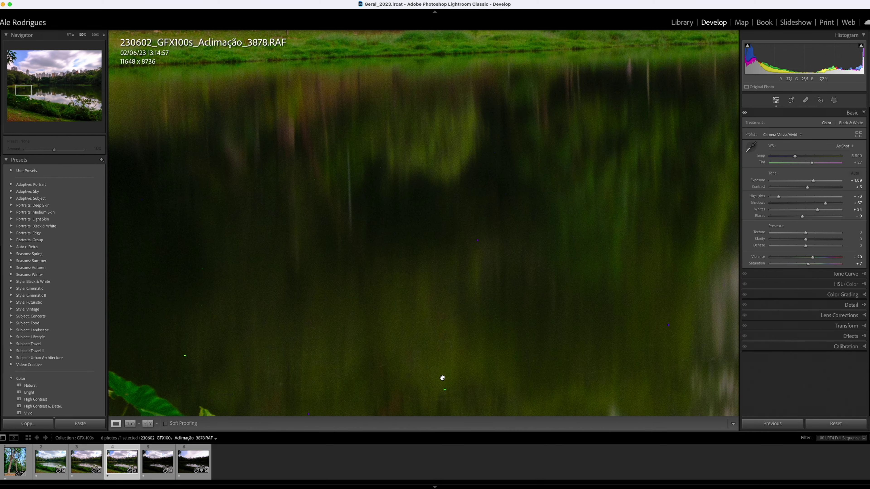
left_click_drag(194, 360, 556, 324)
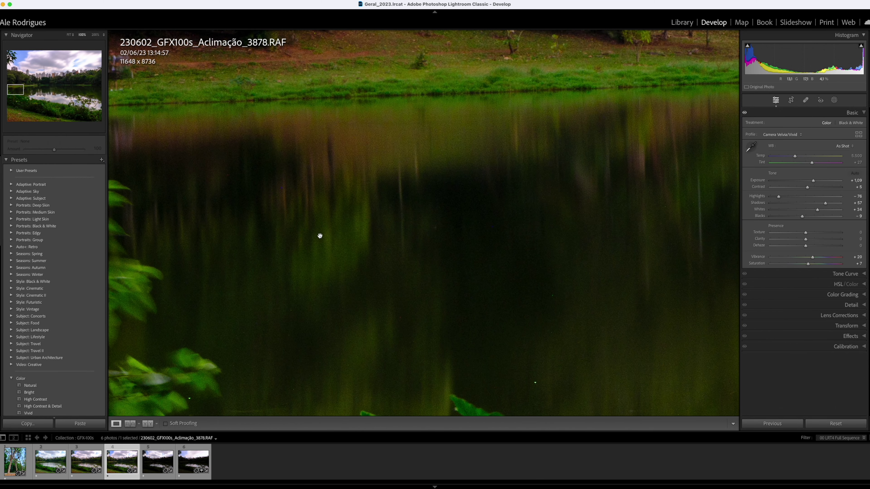
left_click_drag(319, 235, 493, 328)
left_click_drag(390, 44, 450, 278)
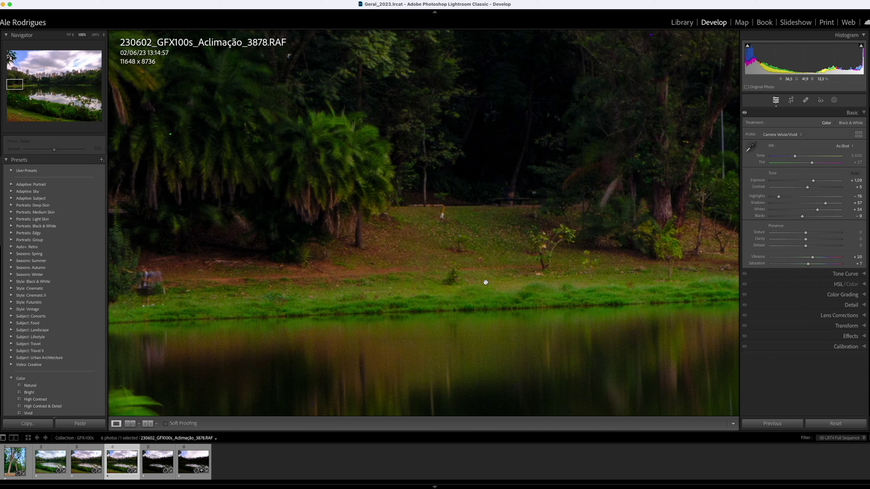
left_click(486, 283)
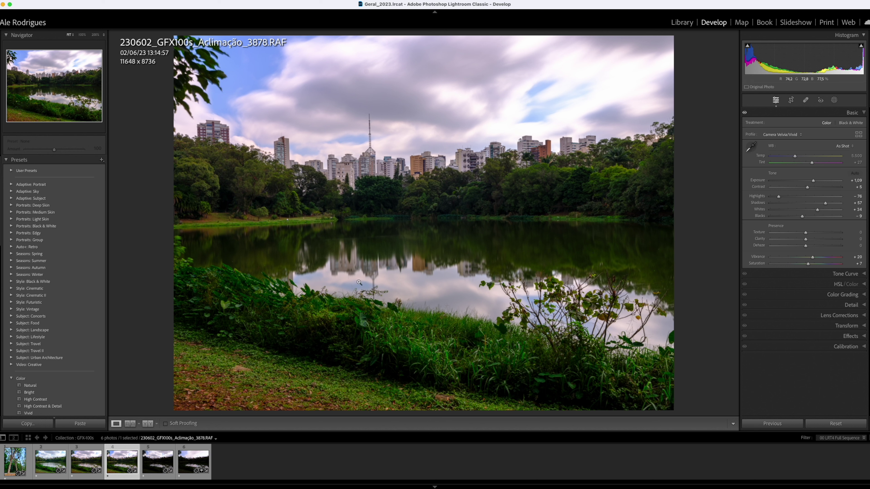
left_click(156, 463)
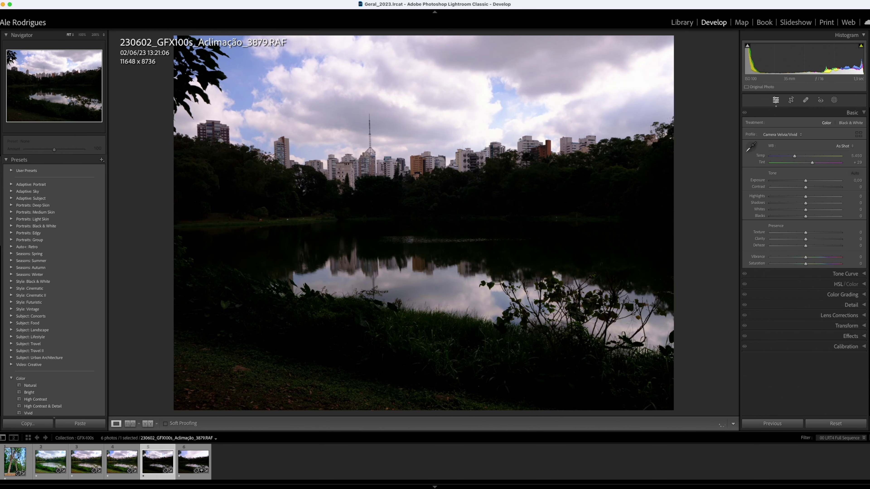
Step: Auto-tone photo 3879 (Exposure +1.08) and pan its trees, lake and egret at 100%
left_click(855, 173)
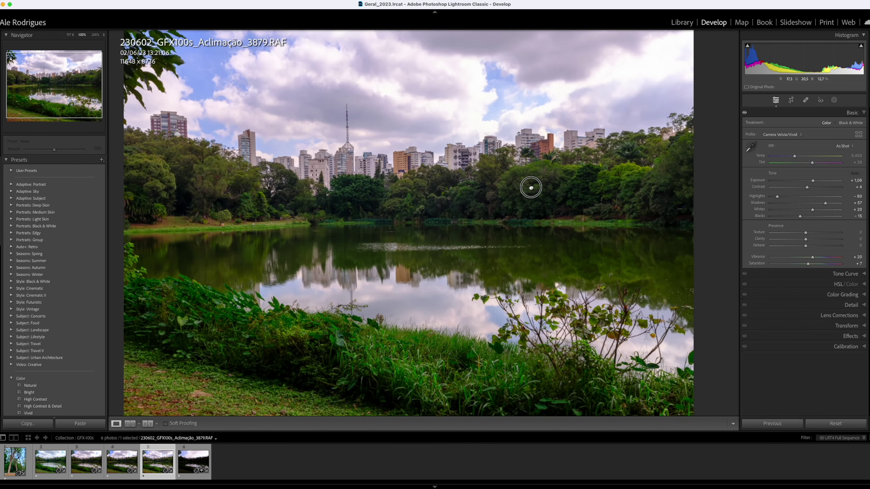
left_click(530, 187)
left_click_drag(584, 316, 397, 134)
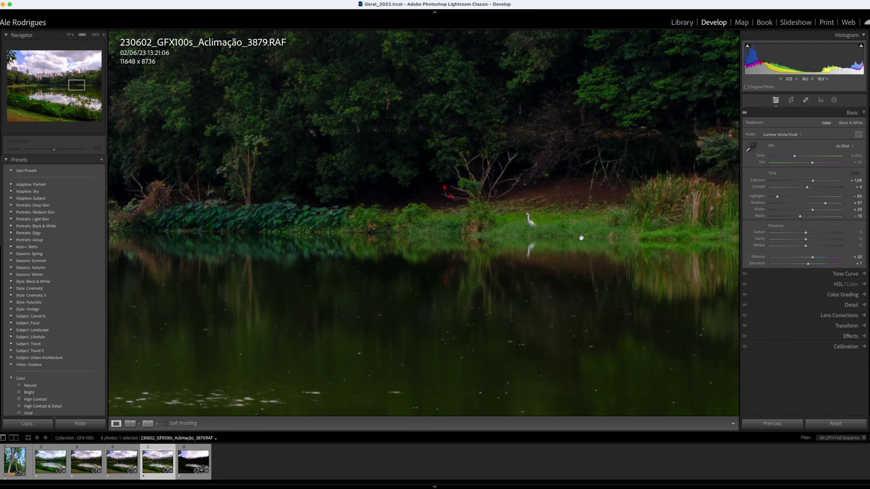
left_click_drag(550, 245, 392, 141)
left_click_drag(612, 283, 307, 134)
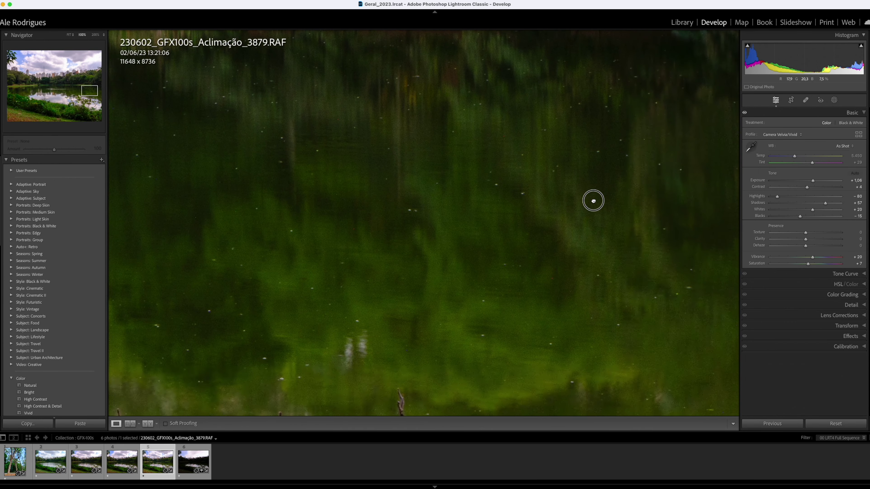
left_click_drag(593, 200, 500, 425)
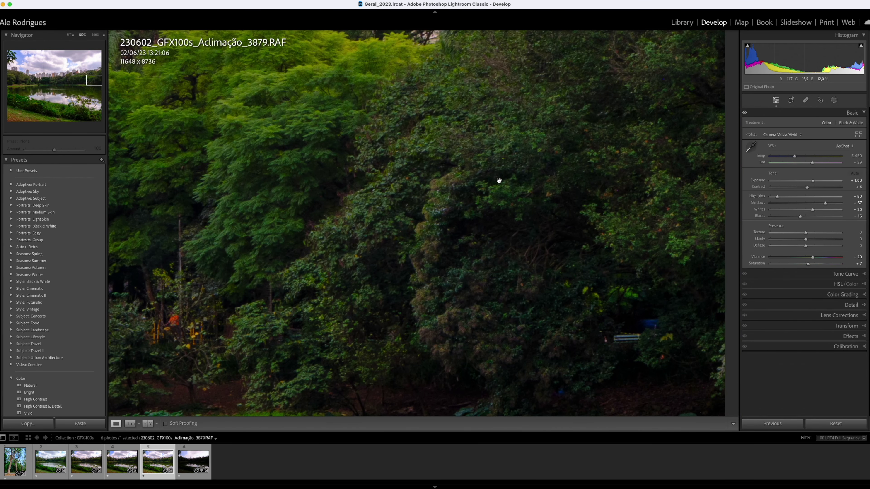
Step: Inspect 3879's palms and buildings above the trees, return to Fit, and advance to photo 3880
left_click_drag(518, 192, 655, 372)
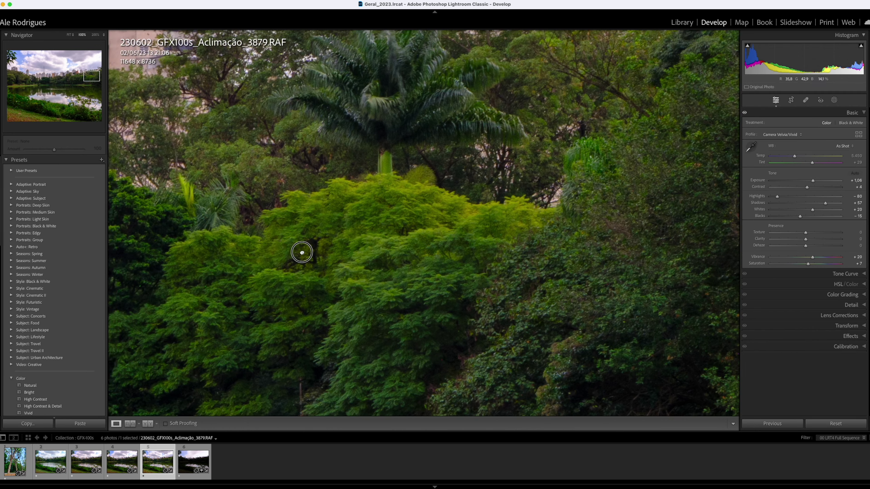
left_click_drag(301, 251, 687, 342)
left_click_drag(411, 240, 661, 118)
left_click_drag(267, 374, 564, 264)
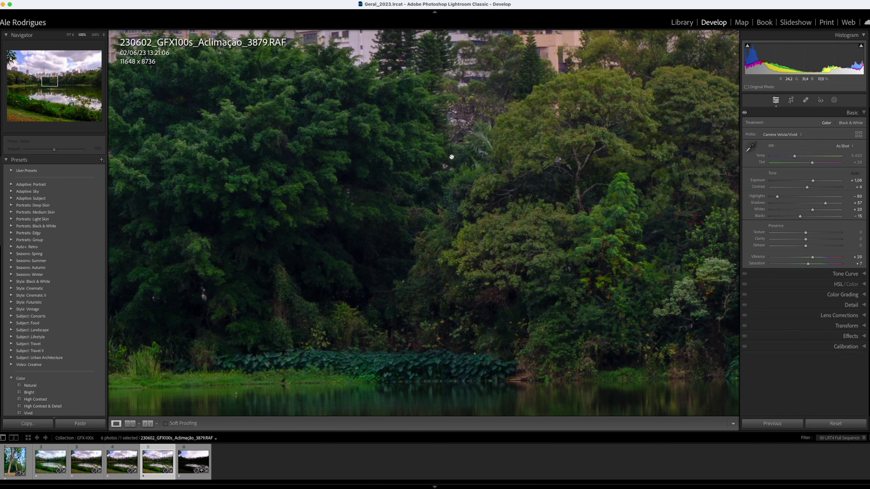
left_click(471, 177)
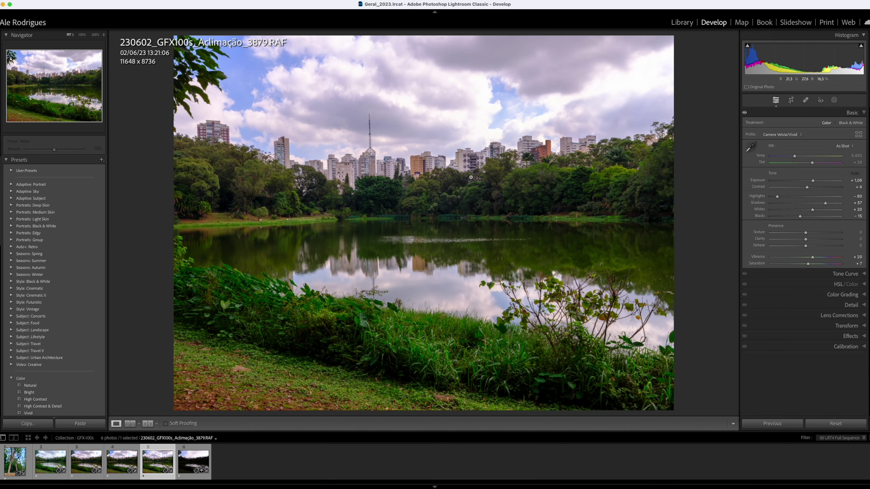
key("Right")
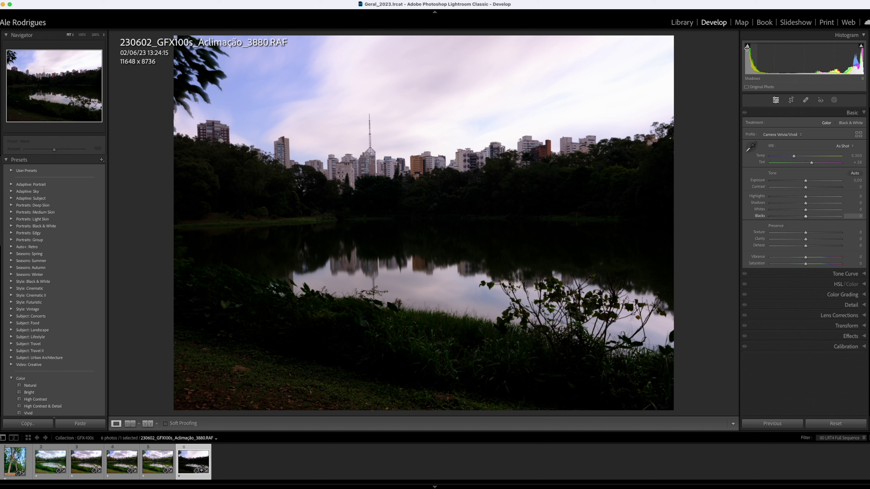
Step: Auto-tone photo 3880 and inspect its skyline, TV tower and open sky at 100%
mouse_move(747, 48)
left_click(855, 174)
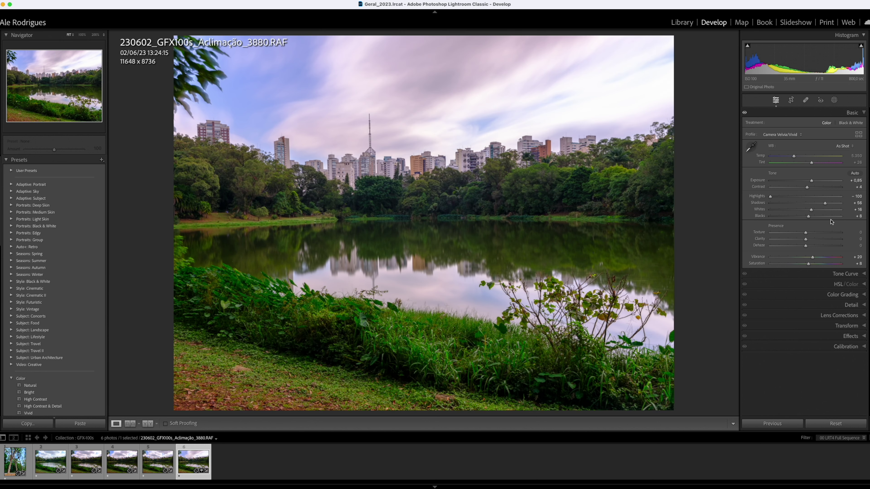
left_click(362, 161)
left_click_drag(362, 161, 340, 168)
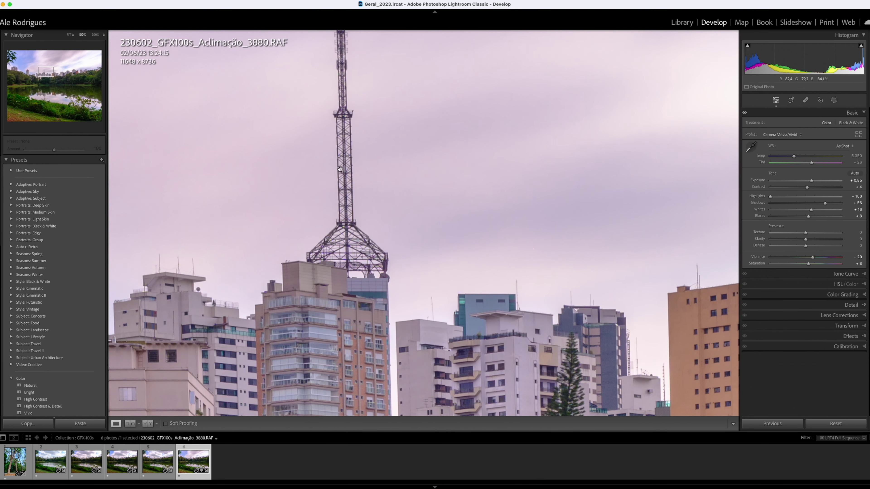
scroll(340, 169, "left", 10)
scroll(325, 183, "left", 8)
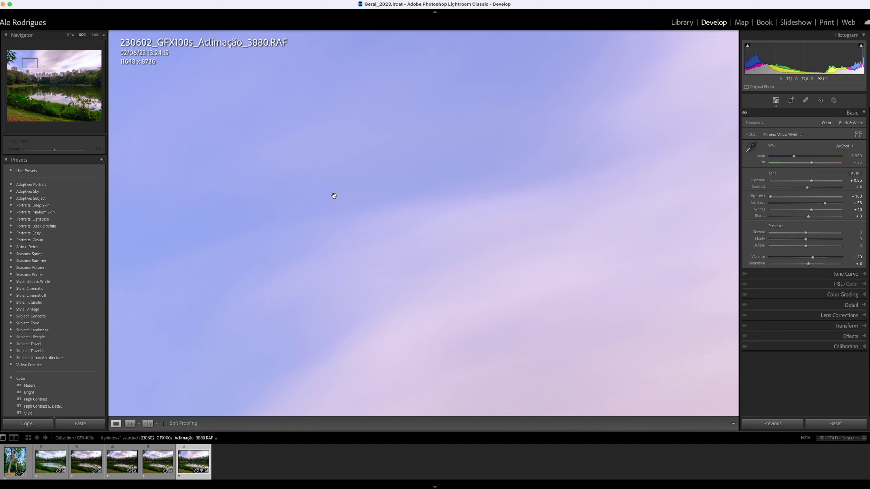
left_click_drag(334, 195, 231, 201)
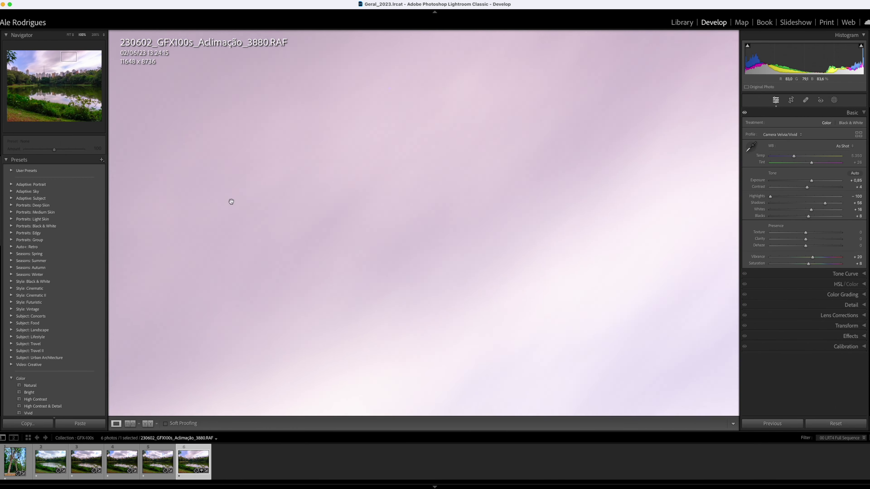
scroll(231, 201, "right", 15)
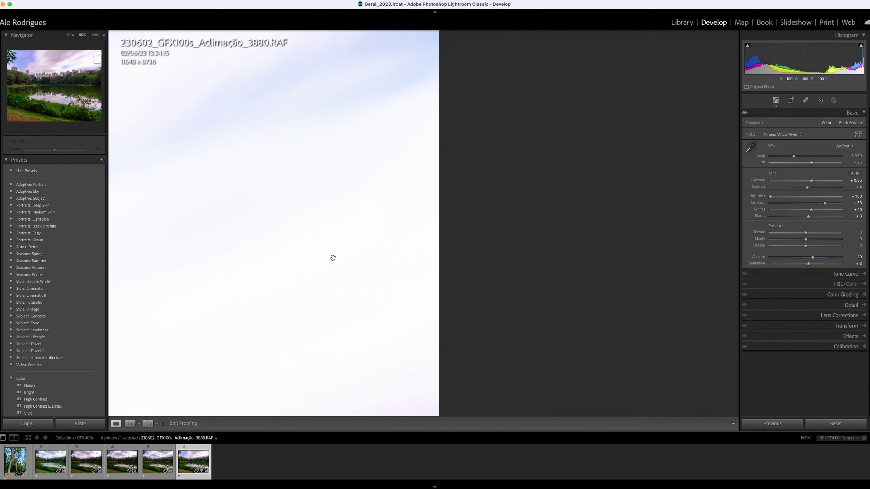
Step: Pan through 3880's trees and buildings out to the photo's right edge
left_click_drag(333, 258, 552, 91)
left_click_drag(379, 259, 252, 135)
left_click_drag(631, 195, 536, 147)
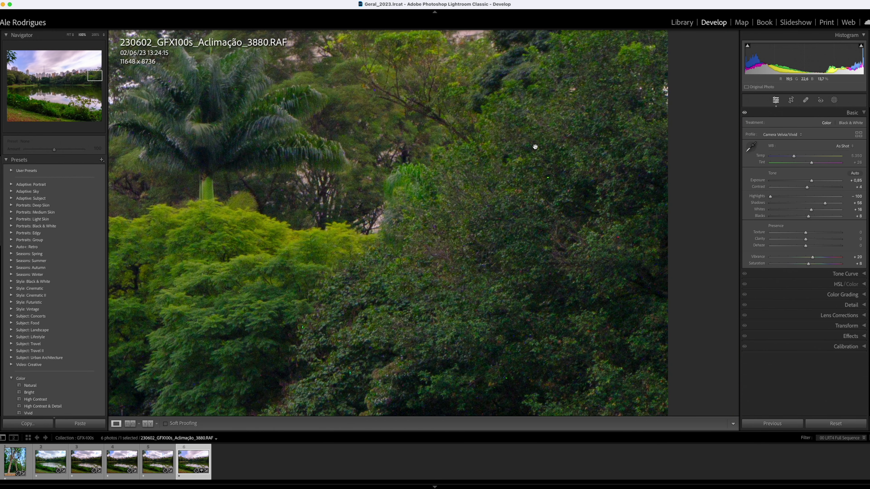
left_click_drag(313, 272, 519, 226)
left_click_drag(541, 255, 334, 229)
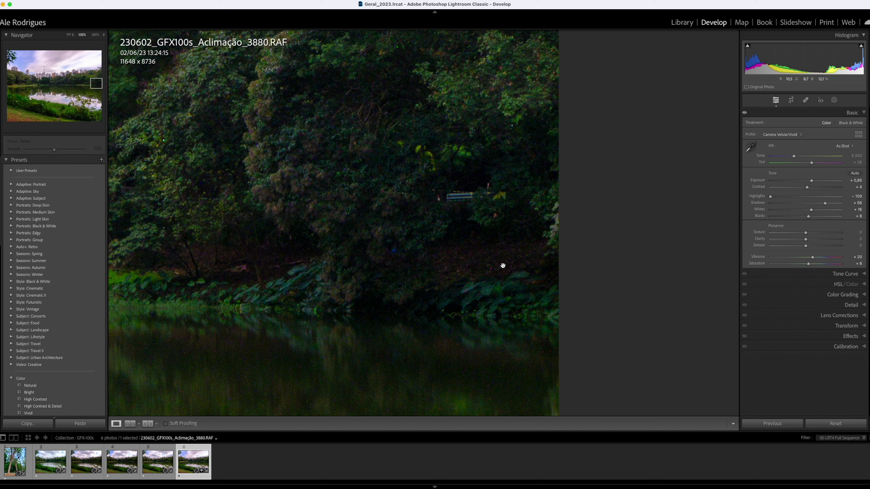
Step: Examine the water reflection, lake and twigs for hot pixels
left_click_drag(420, 348, 472, 270)
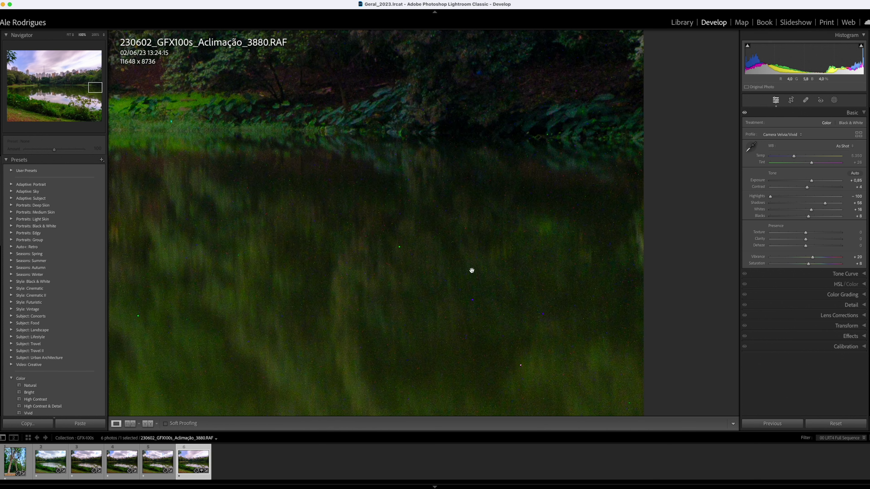
left_click_drag(543, 315, 512, 291)
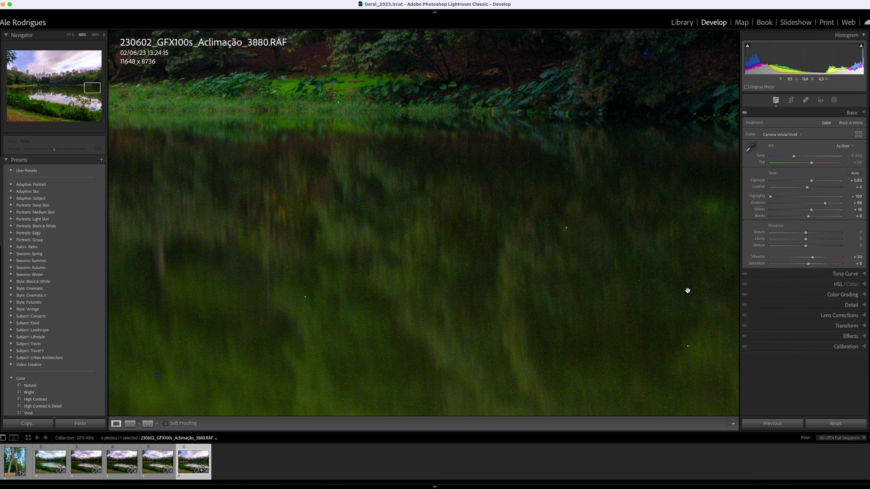
left_click_drag(336, 317, 590, 270)
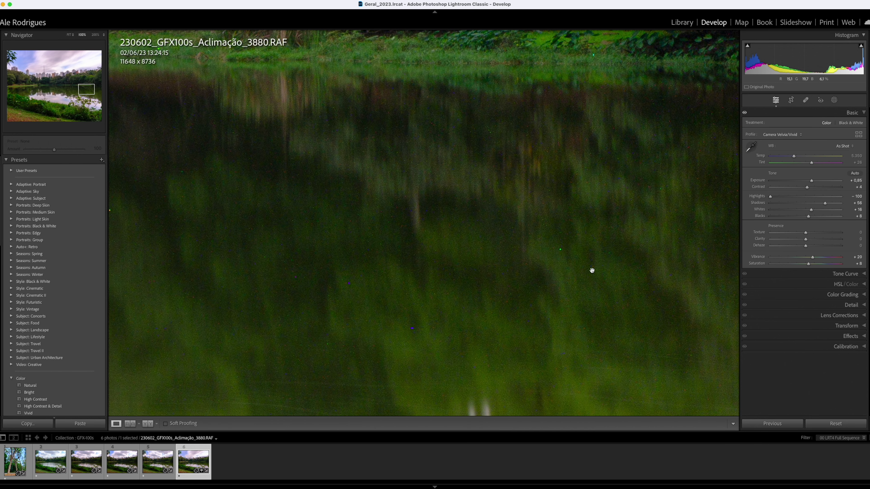
left_click_drag(616, 317, 549, 327)
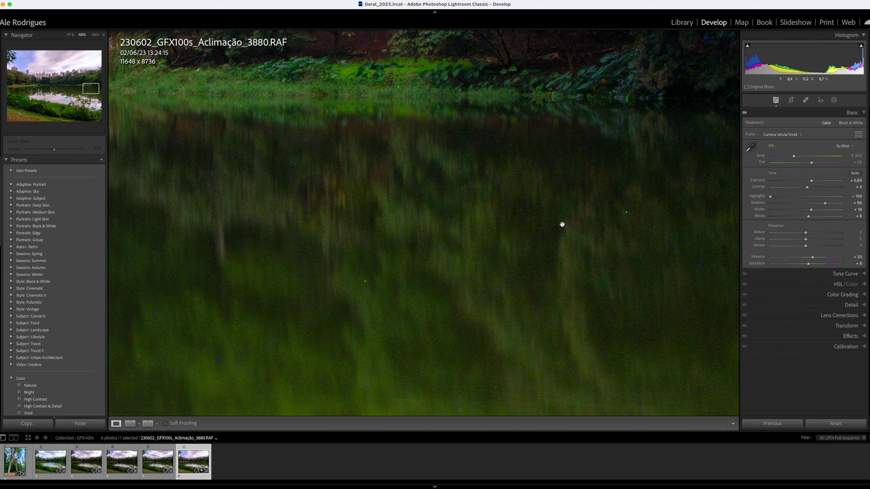
left_click_drag(561, 223, 254, 142)
left_click_drag(344, 221, 664, 216)
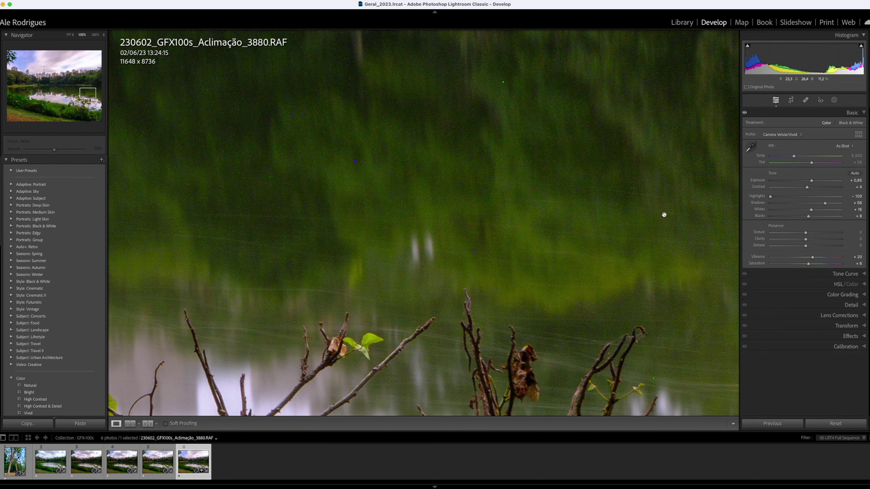
Step: Expand the Detail panel and open the AI Denoise preview (Cmd+Alt+I) on the water reflection
left_click(849, 305)
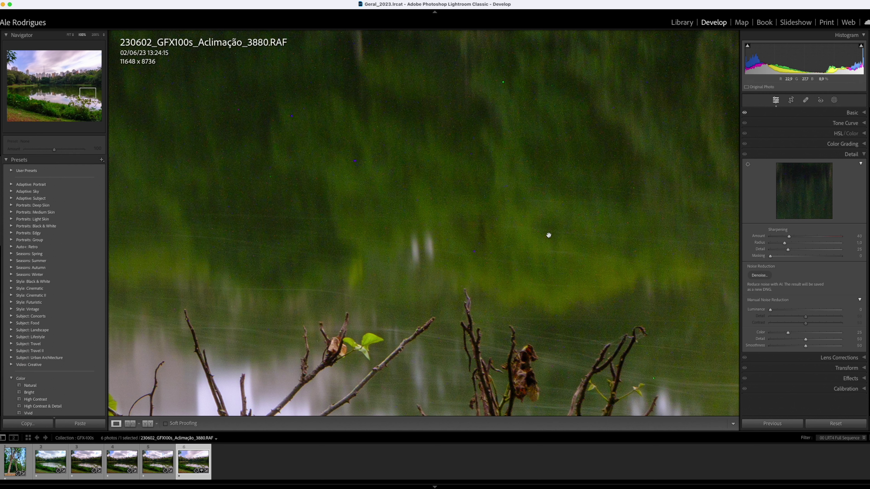
left_click_drag(553, 223, 436, 286)
key("super+alt+i")
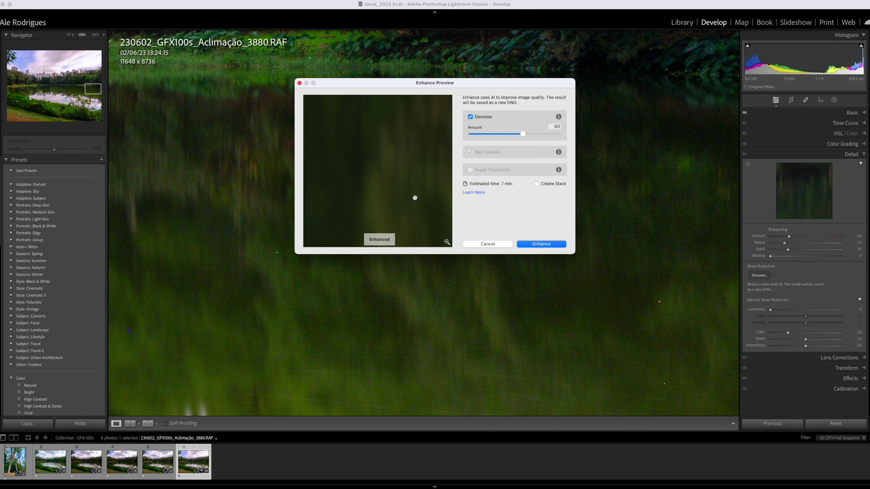
left_click_drag(421, 173, 305, 214)
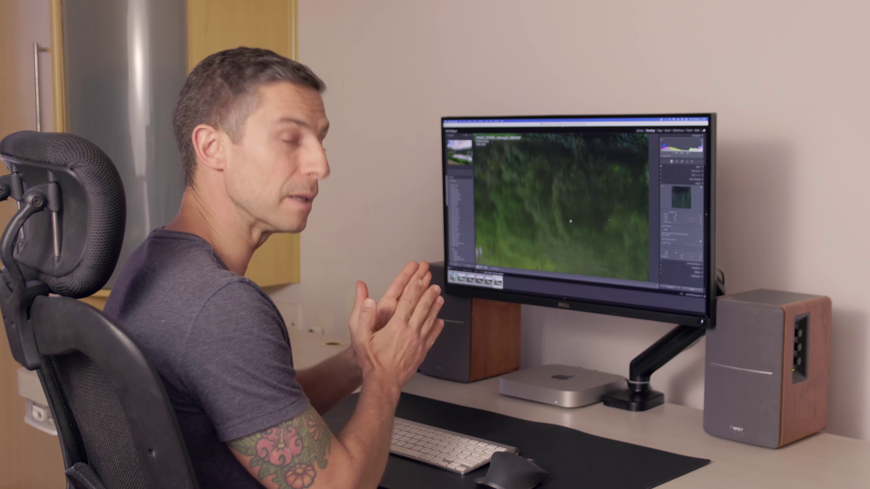
Step: Zoom photo 3880 back out to Fit
left_click(570, 221)
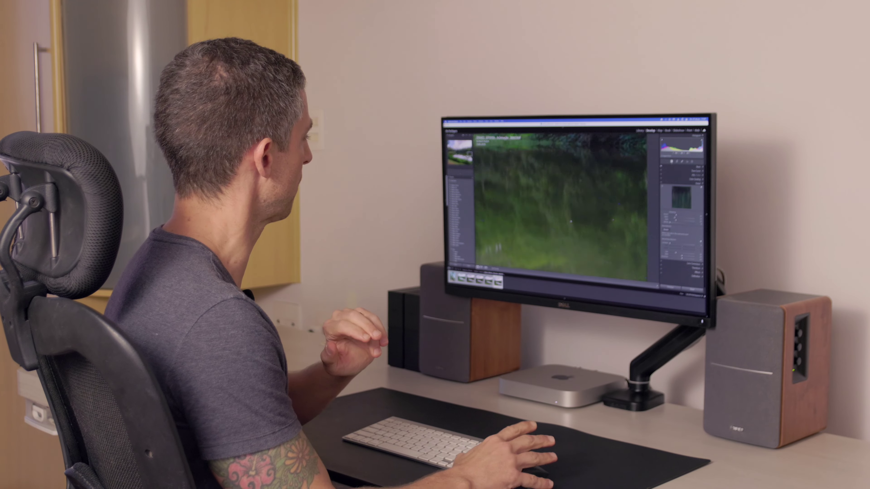